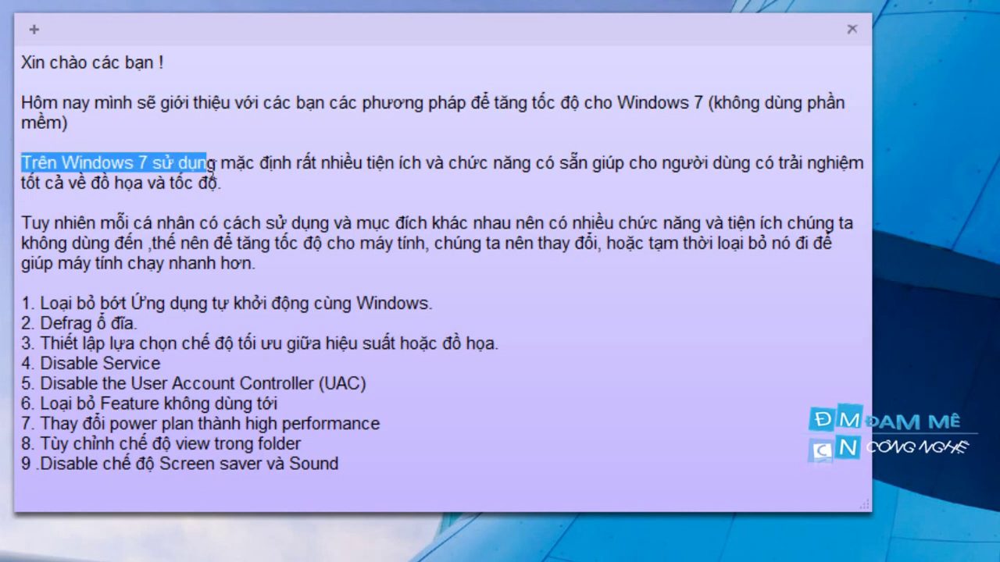
Read through the sticky note's introduction and its nine Windows 7 speed-up items, highlighting each passage in turn
{"action": "left_click_drag", "start_coordinate": [208, 166], "coordinate": [231, 180]}
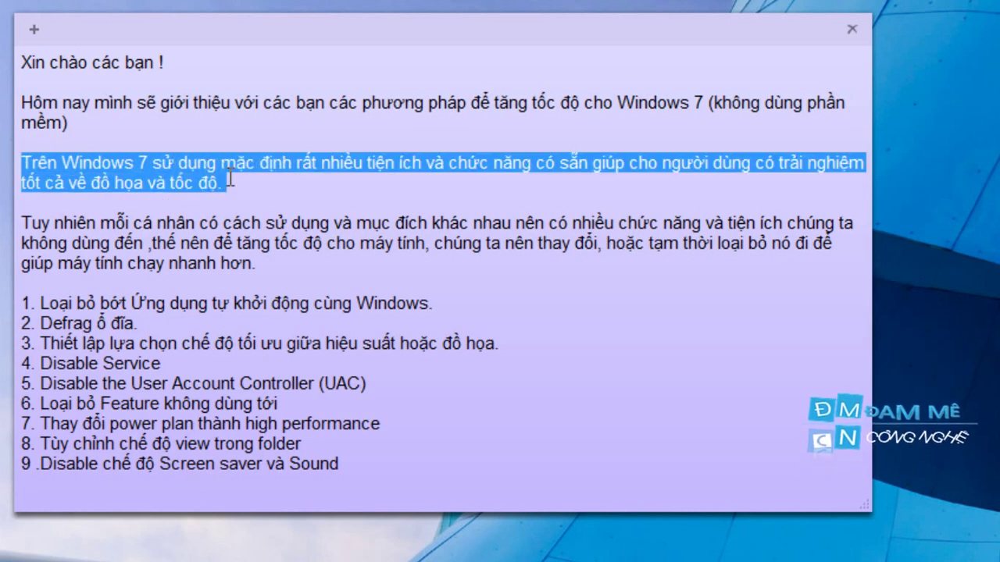
{"action": "left_click_drag", "start_coordinate": [24, 222], "coordinate": [130, 219]}
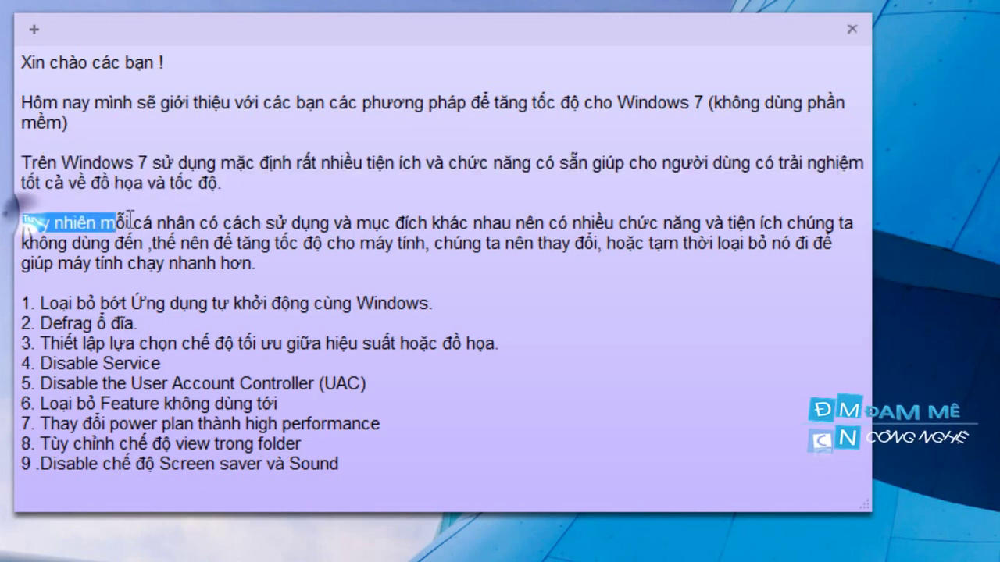
{"action": "left_click_drag", "start_coordinate": [370, 227], "coordinate": [443, 260]}
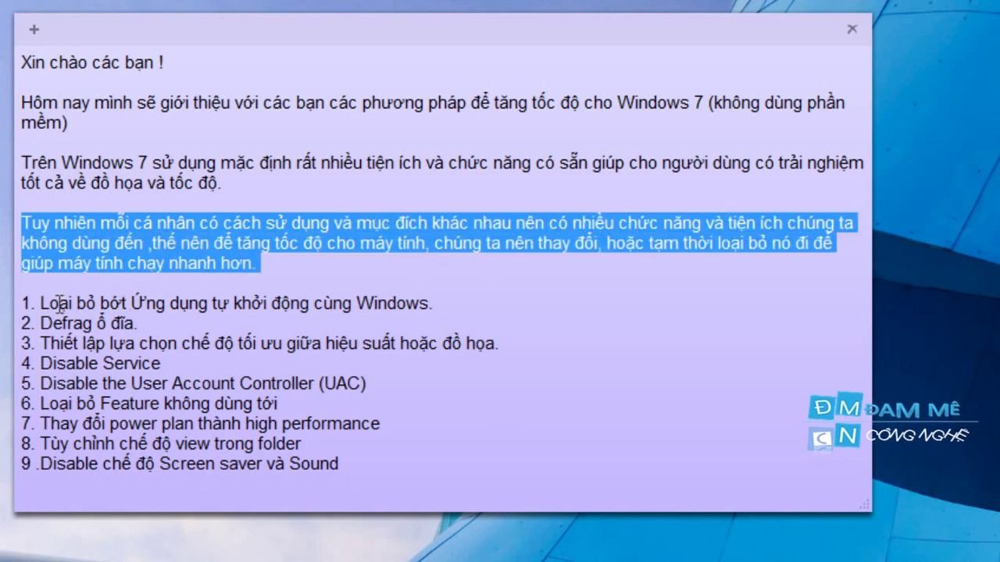
{"action": "left_click_drag", "start_coordinate": [23, 303], "coordinate": [424, 293]}
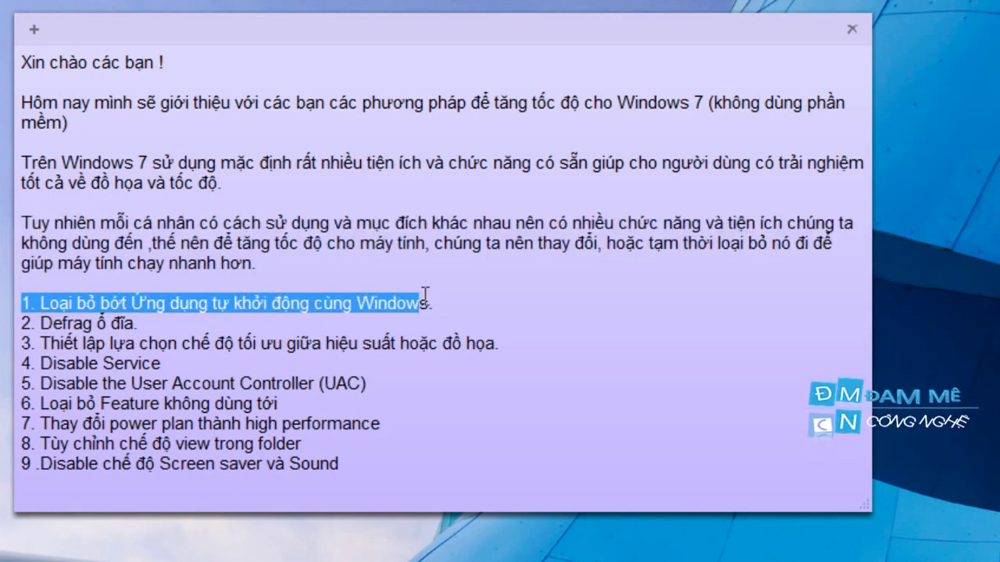
{"action": "triple_click", "coordinate": [35, 322]}
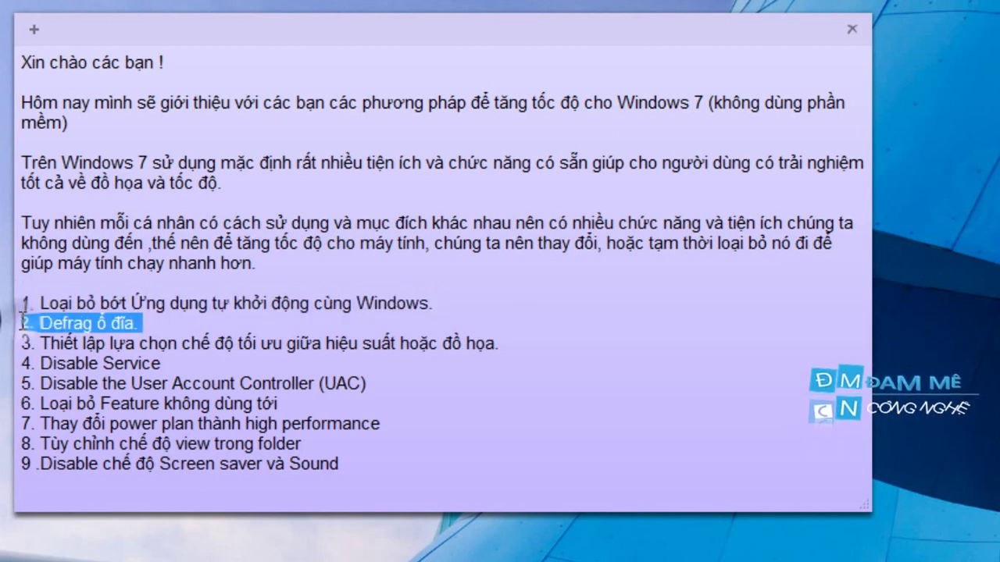
{"action": "left_click_drag", "start_coordinate": [27, 341], "coordinate": [482, 346]}
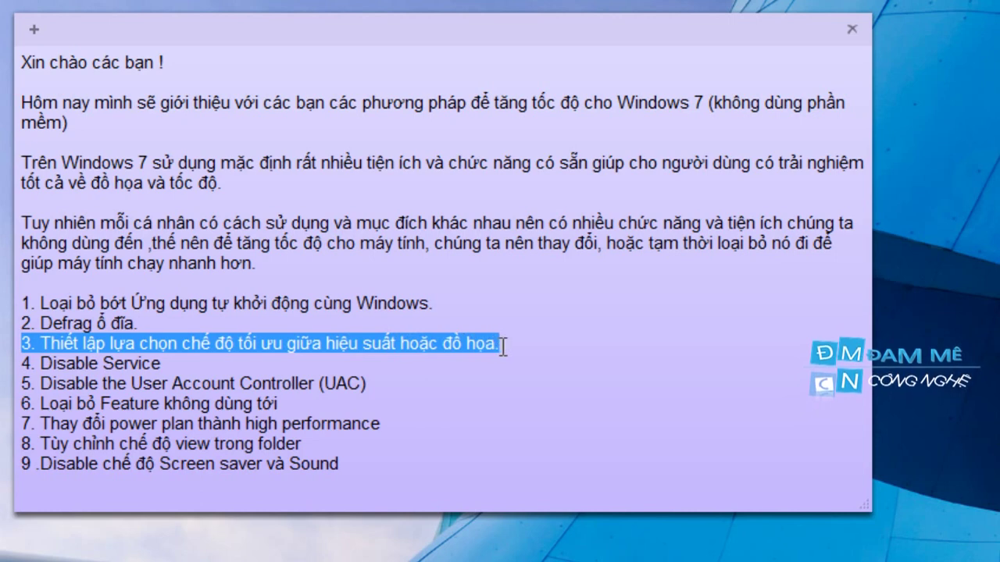
{"action": "left_click_drag", "start_coordinate": [26, 363], "coordinate": [168, 364]}
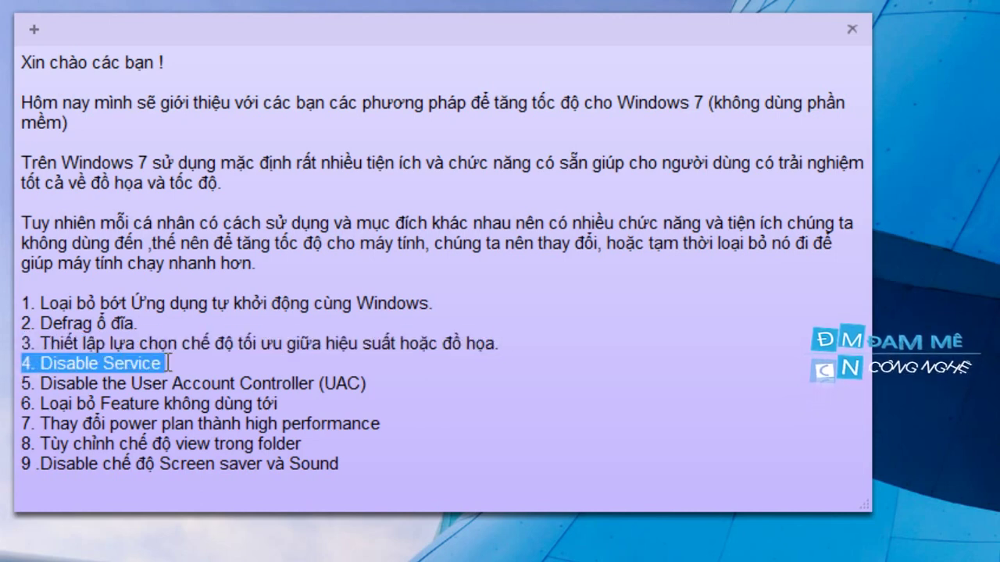
{"action": "triple_click", "coordinate": [19, 384]}
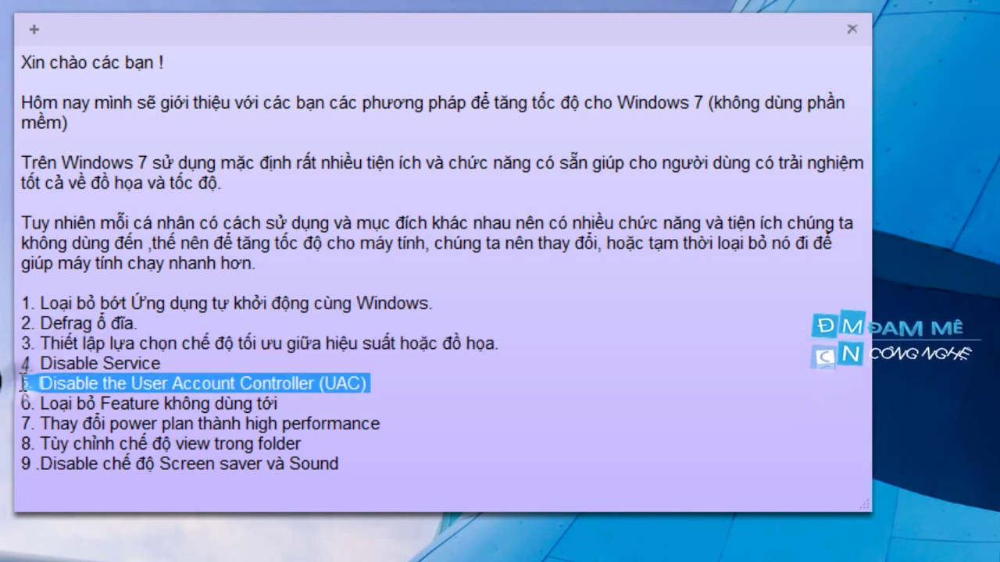
{"action": "triple_click", "coordinate": [32, 403]}
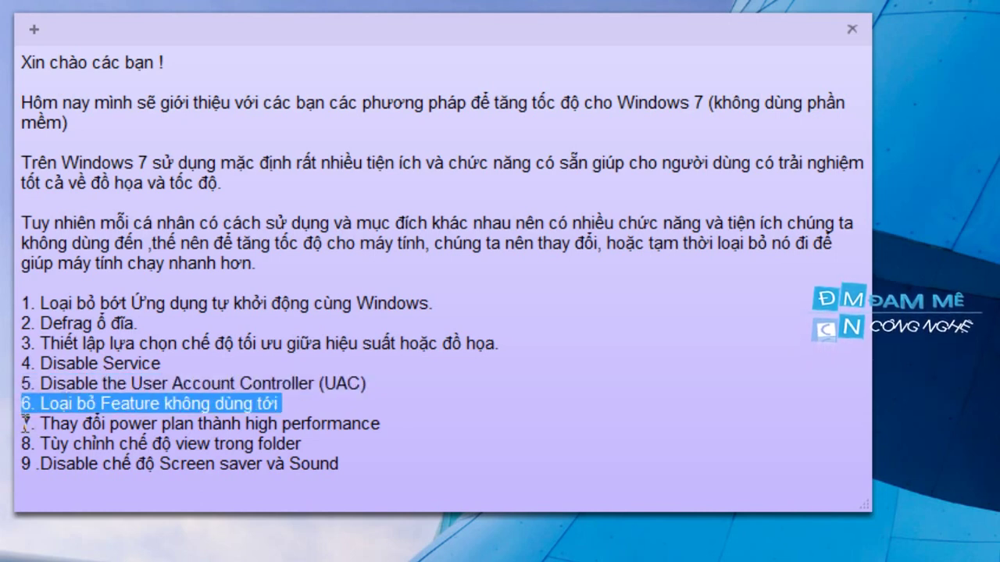
{"action": "left_click_drag", "start_coordinate": [26, 424], "coordinate": [361, 422]}
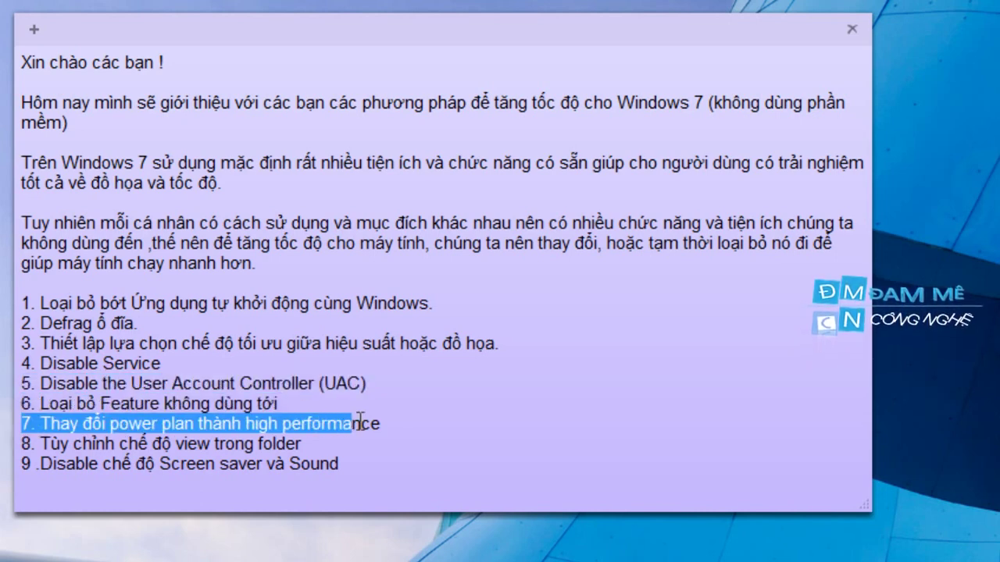
{"action": "triple_click", "coordinate": [26, 443]}
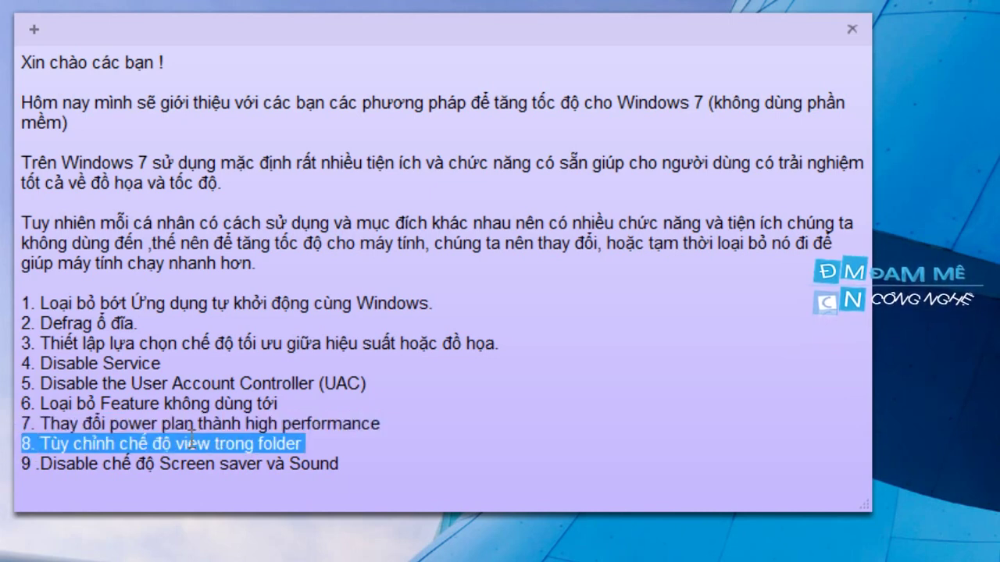
{"action": "triple_click", "coordinate": [22, 464]}
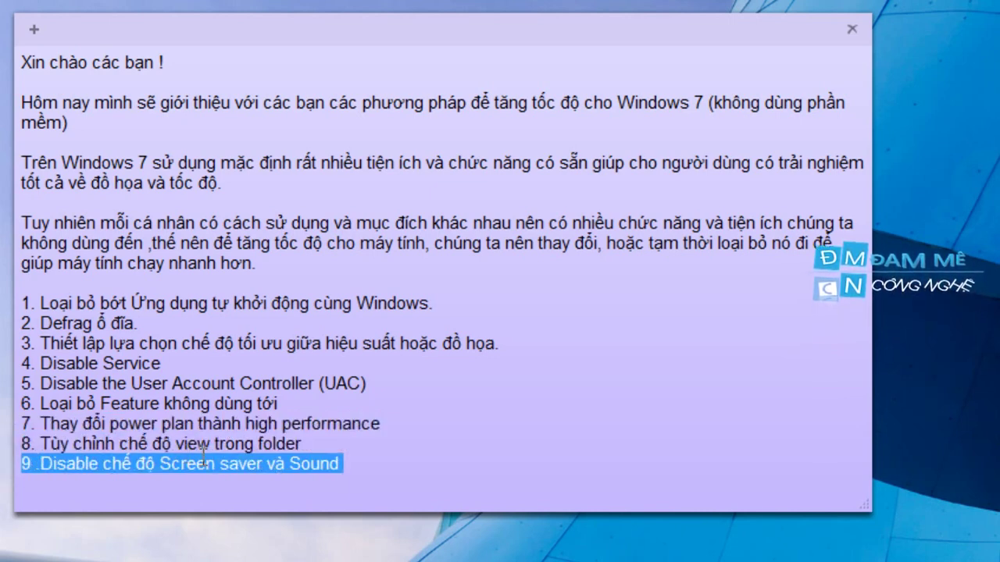
Add the closing line "OK Let's Go !" below the numbered list in the sticky note, separated by a blank line
{"action": "left_click", "coordinate": [383, 464]}
{"action": "key", "text": "Return"}
{"action": "key", "text": "Return"}
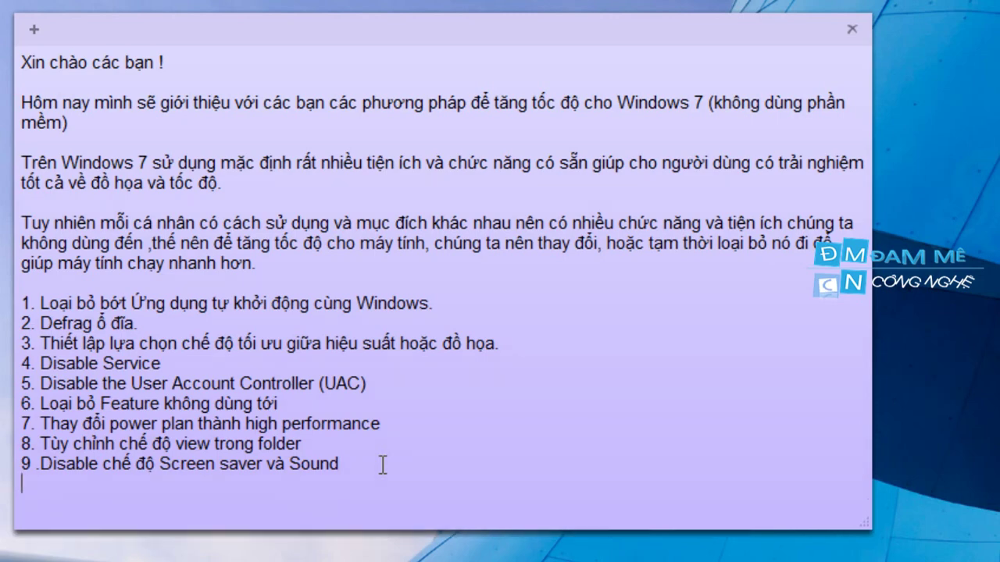
{"action": "type", "text": "OK"}
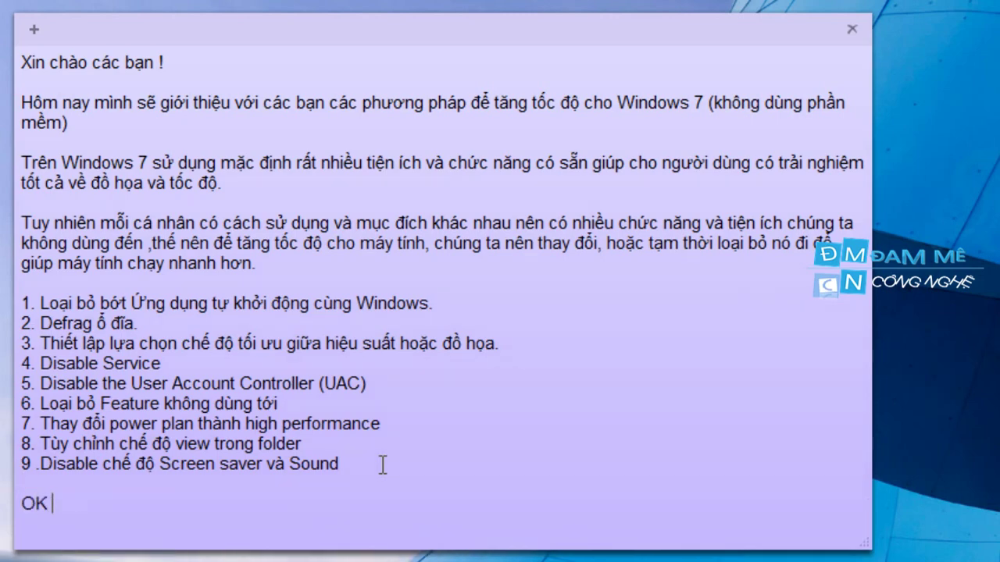
{"action": "type", "text": " Let's Go !"}
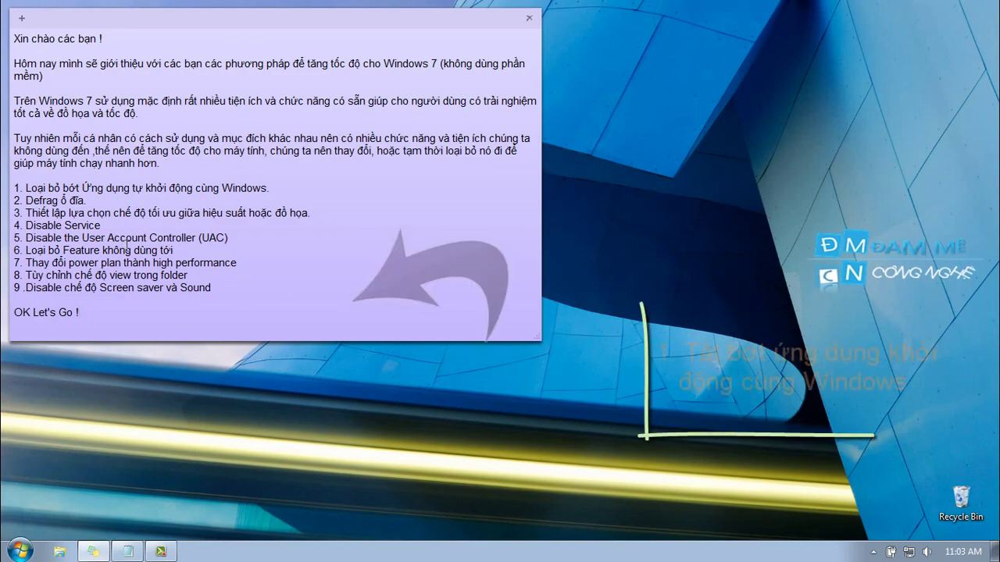
Open the Run dialog and launch System Configuration with the command msconfig
{"action": "left_click", "coordinate": [18, 551]}
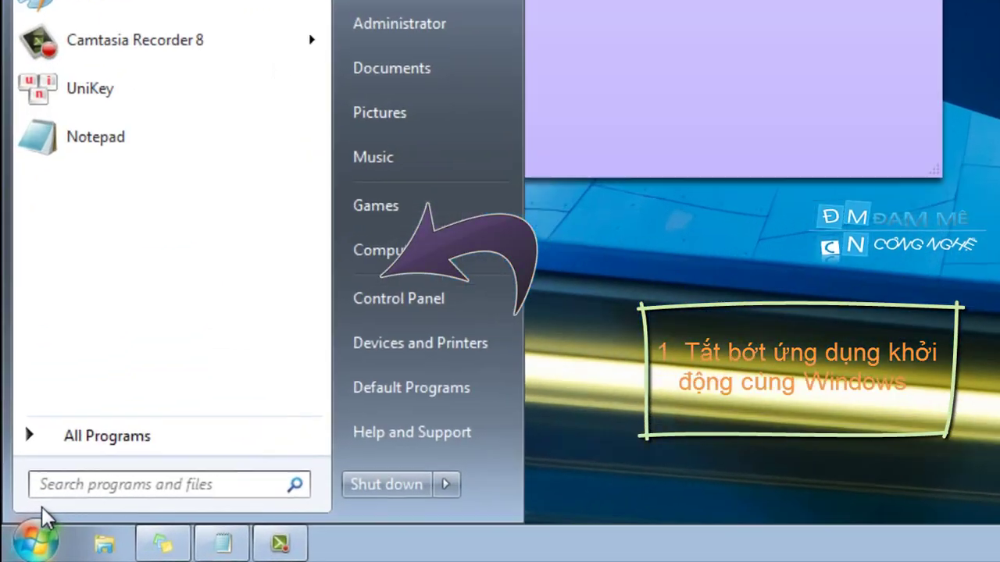
{"action": "type", "text": "ru"}
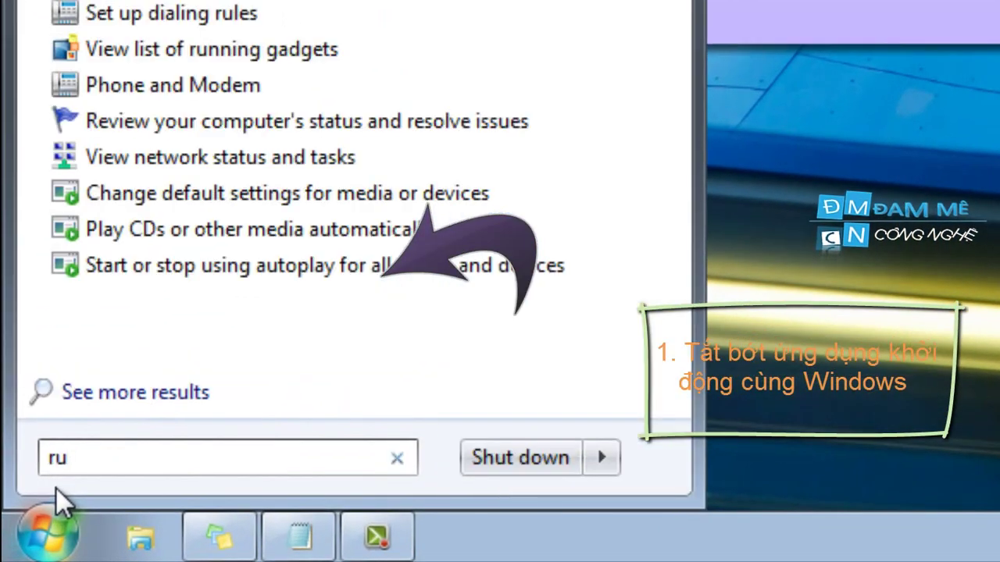
{"action": "key", "text": "Return"}
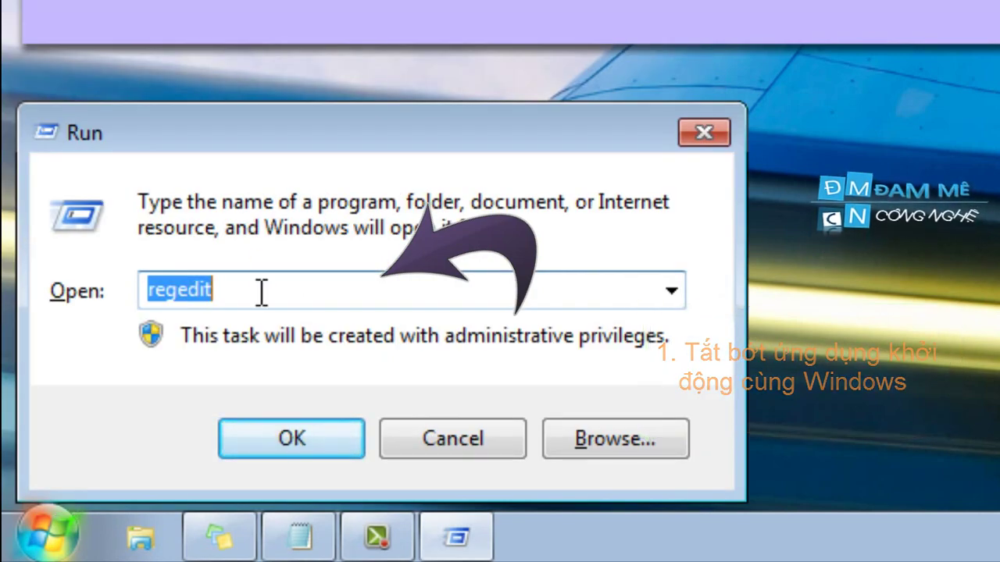
{"action": "type", "text": "msconfig"}
{"action": "key", "text": "Return"}
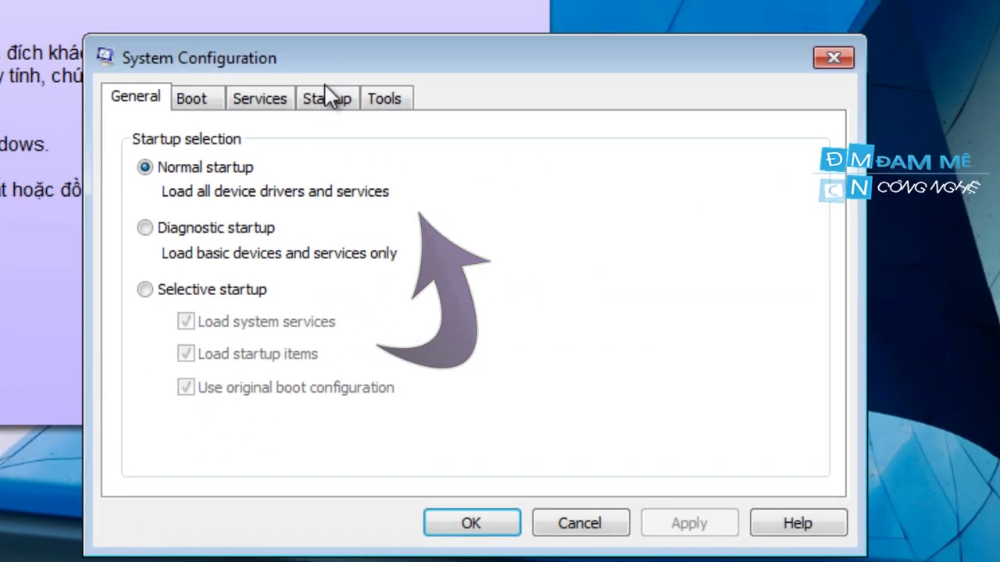
Disable the Virtual Clone and UniKey startup items, apply the change and exit System Configuration without restarting
{"action": "left_click", "coordinate": [327, 97]}
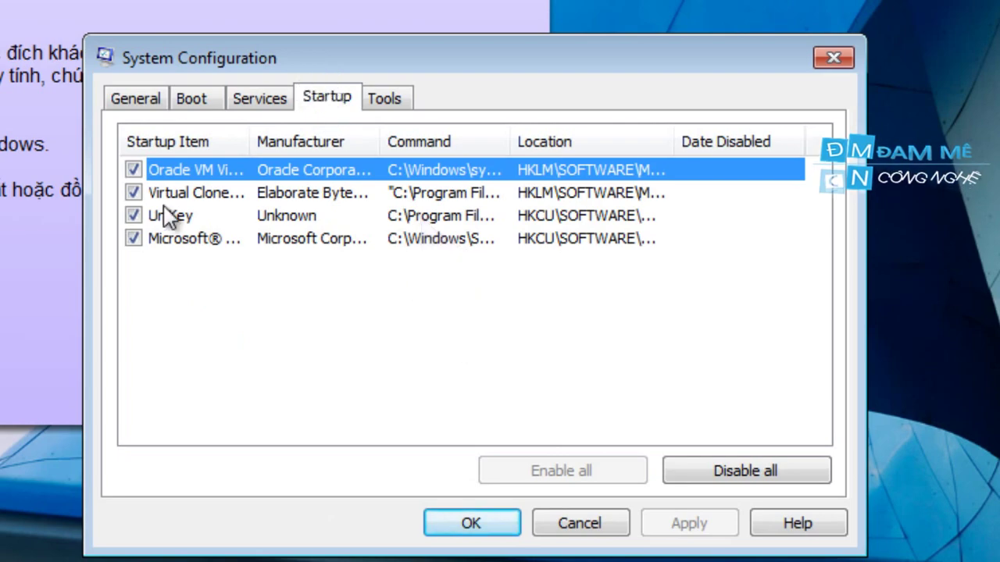
{"action": "left_click", "coordinate": [133, 193]}
{"action": "left_click", "coordinate": [133, 216]}
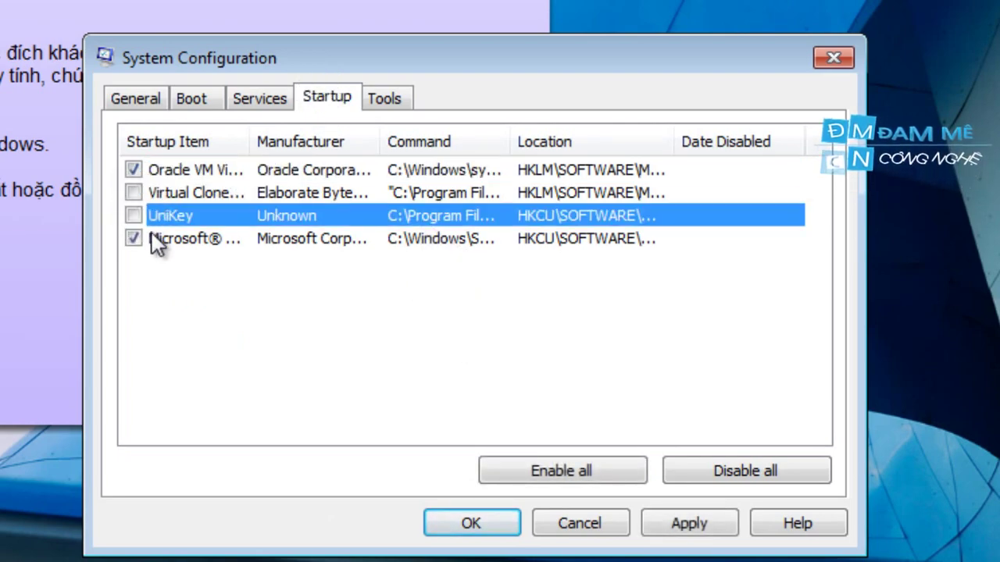
{"action": "double_click", "coordinate": [383, 142]}
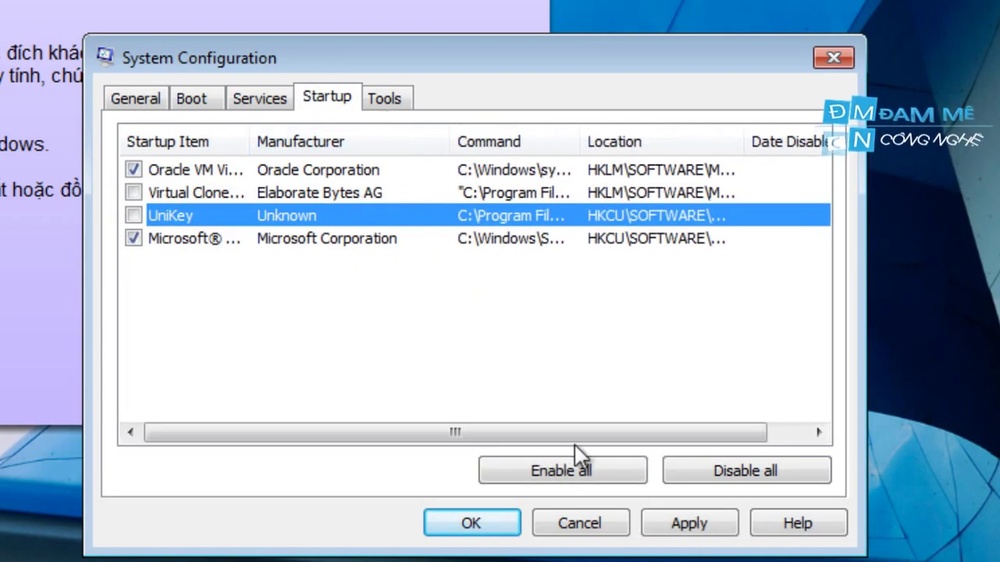
{"action": "left_click", "coordinate": [692, 524]}
{"action": "left_click", "coordinate": [478, 489]}
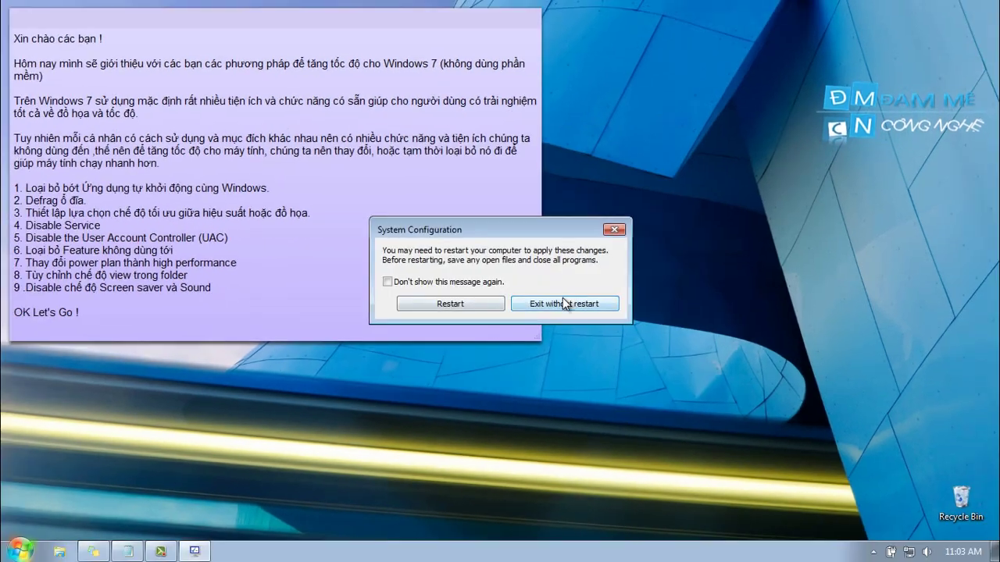
{"action": "left_click", "coordinate": [562, 304]}
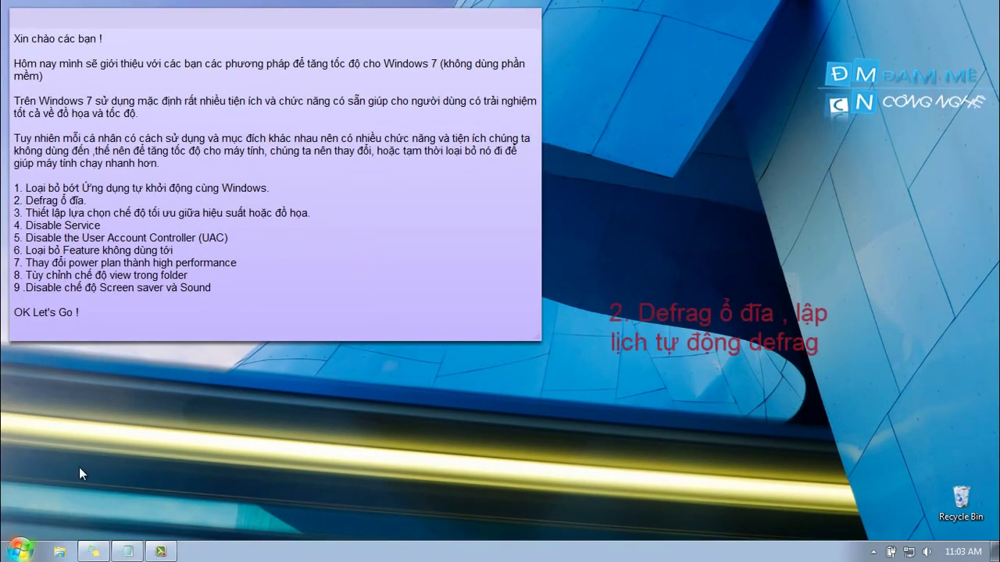
Search for "defrag" to open Disk Defragmenter, and start and stop a defragmentation of drive C:
{"action": "left_click", "coordinate": [21, 550]}
{"action": "type", "text": "defrag"}
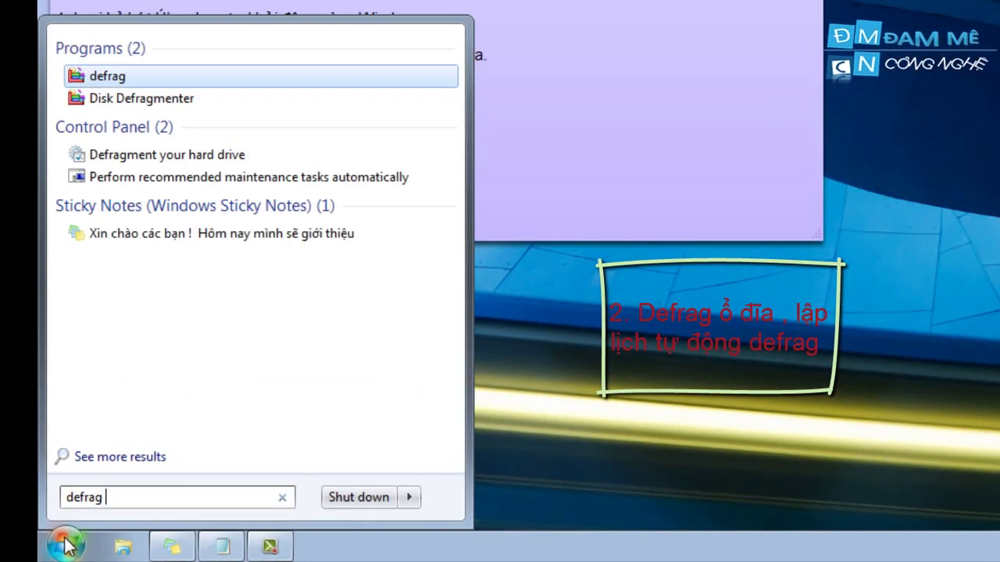
{"action": "key", "text": "Return"}
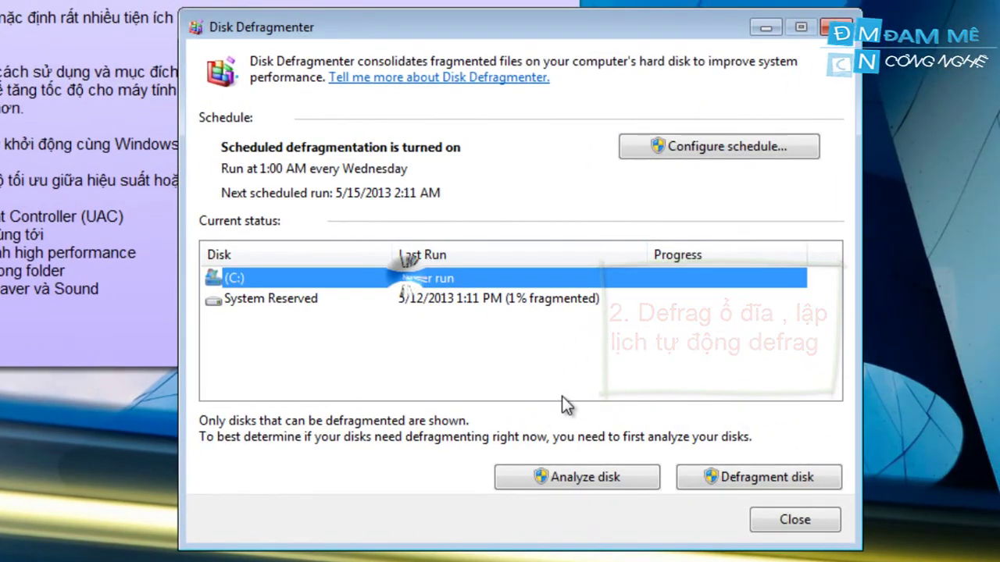
{"action": "left_click", "coordinate": [772, 478]}
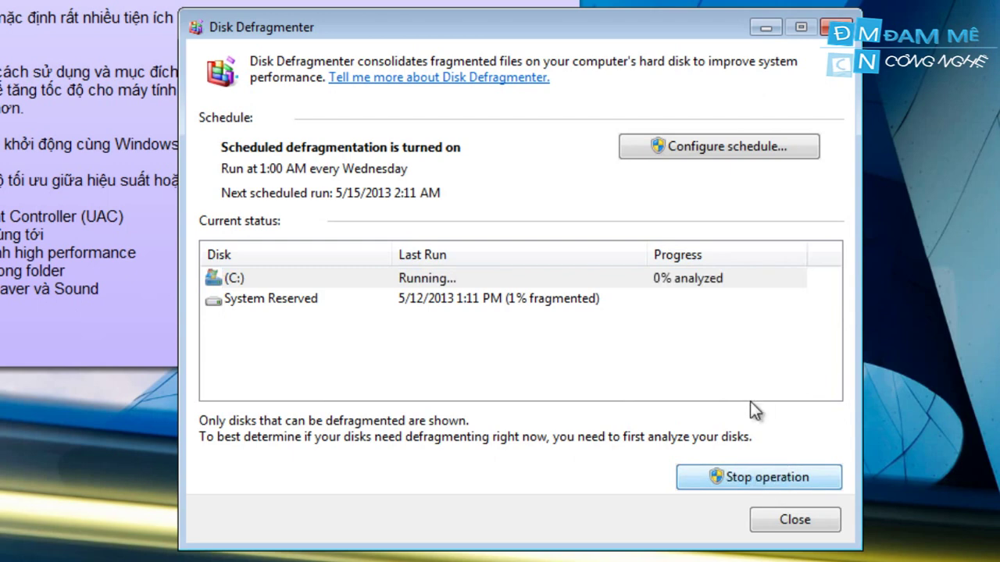
{"action": "left_click", "coordinate": [766, 474]}
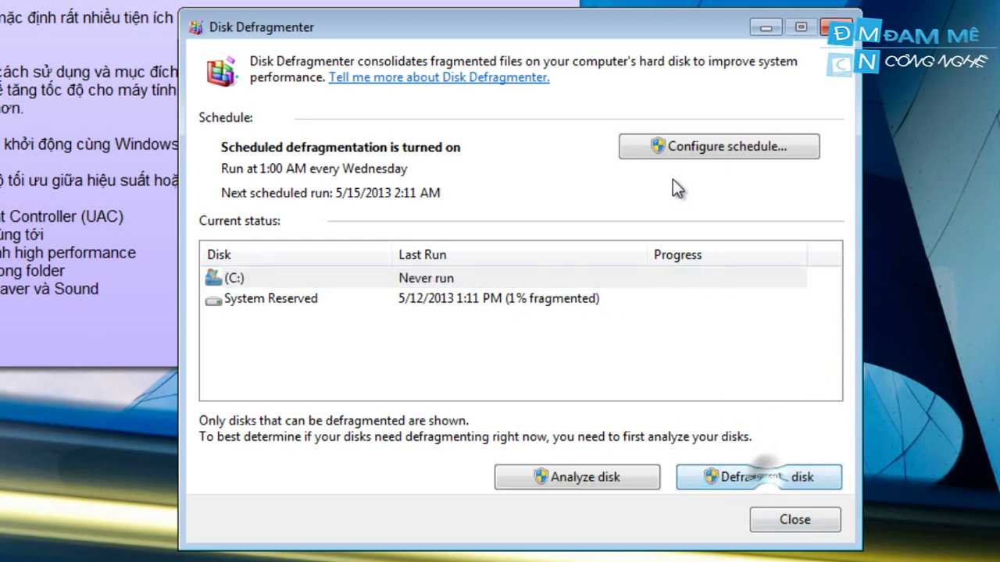
Configure the defragmentation schedule to run daily at 7:00 PM, save it and close Disk Defragmenter
{"action": "left_click", "coordinate": [677, 150]}
{"action": "left_click_drag", "start_coordinate": [539, 22], "coordinate": [682, 113]}
{"action": "left_click", "coordinate": [670, 232]}
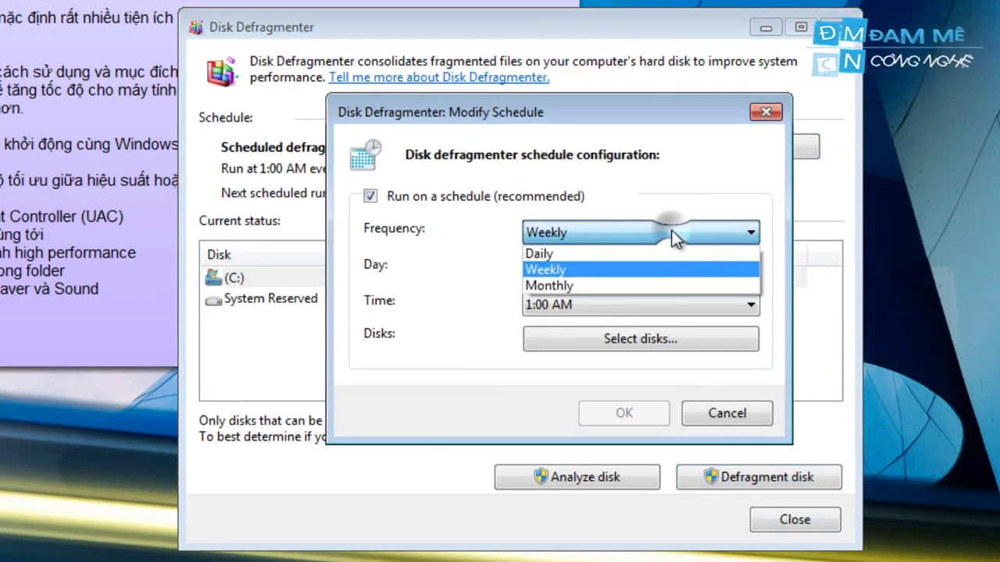
{"action": "left_click", "coordinate": [654, 260]}
{"action": "left_click", "coordinate": [593, 305]}
{"action": "left_click", "coordinate": [575, 304]}
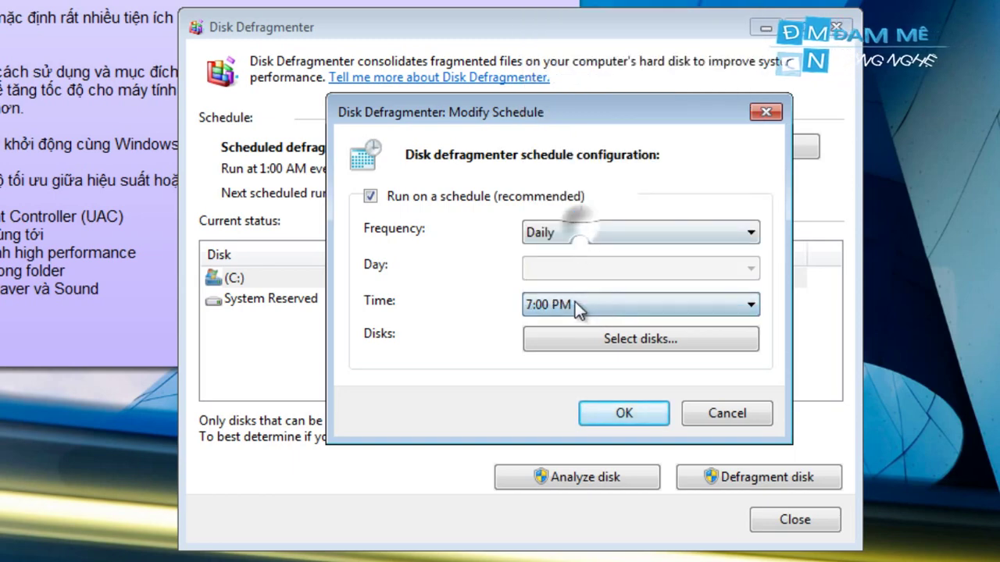
{"action": "left_click", "coordinate": [622, 414]}
{"action": "left_click", "coordinate": [794, 519]}
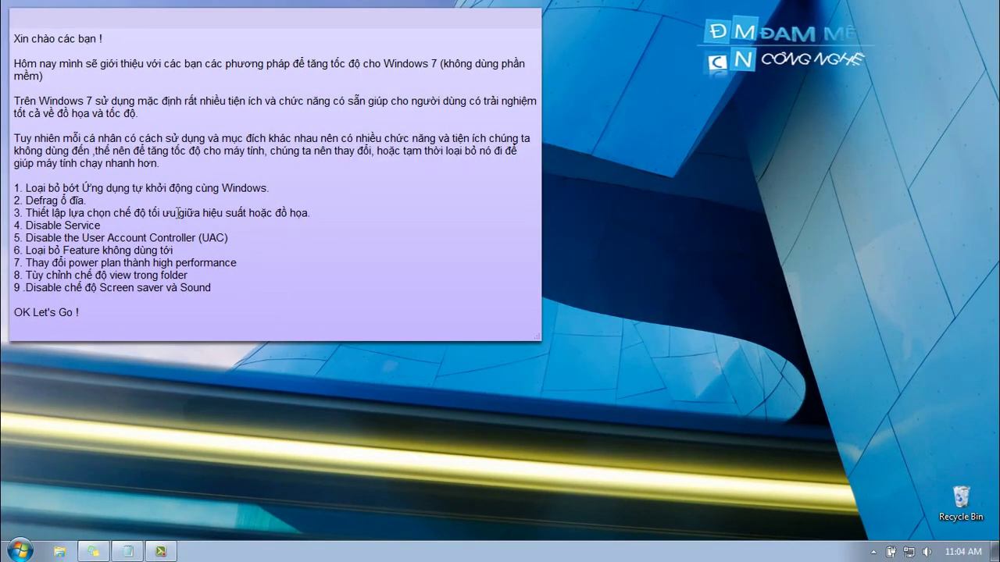
Highlight item 3 in the sticky note and open the advanced system settings from the computer's properties
{"action": "triple_click", "coordinate": [217, 209]}
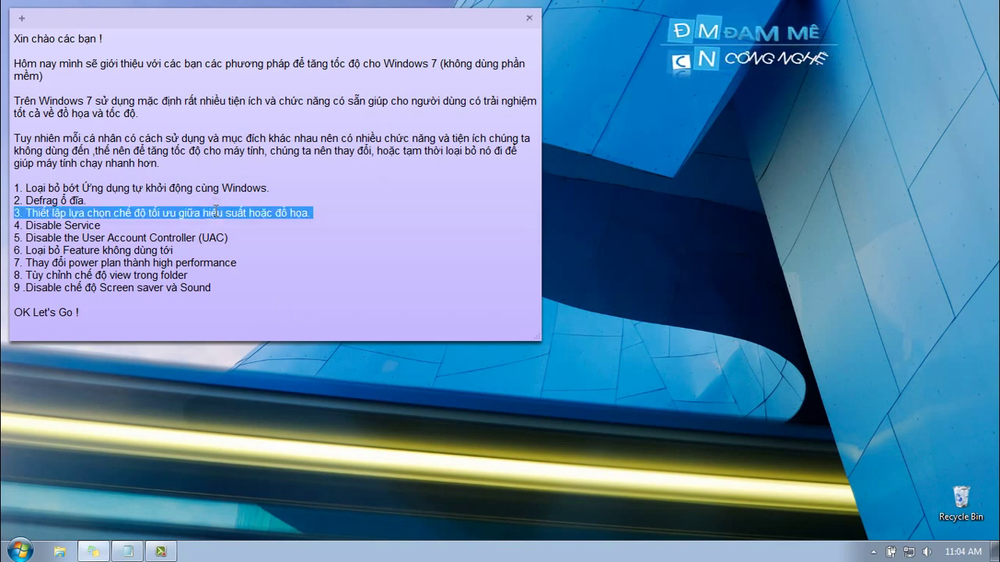
{"action": "left_click", "coordinate": [59, 552]}
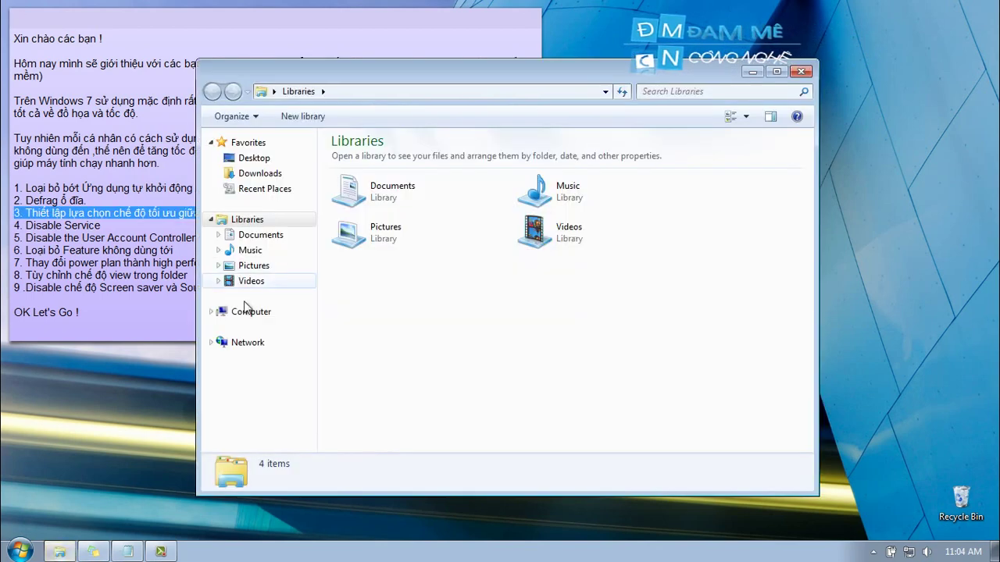
{"action": "right_click", "coordinate": [246, 311]}
{"action": "left_click", "coordinate": [288, 475]}
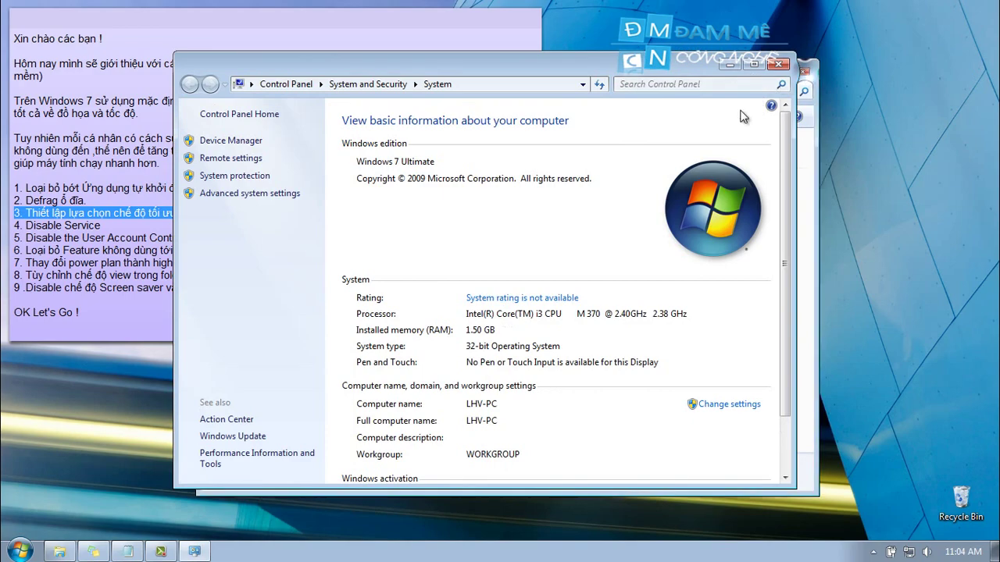
{"action": "left_click_drag", "start_coordinate": [398, 62], "coordinate": [564, 75]}
{"action": "left_click", "coordinate": [422, 203]}
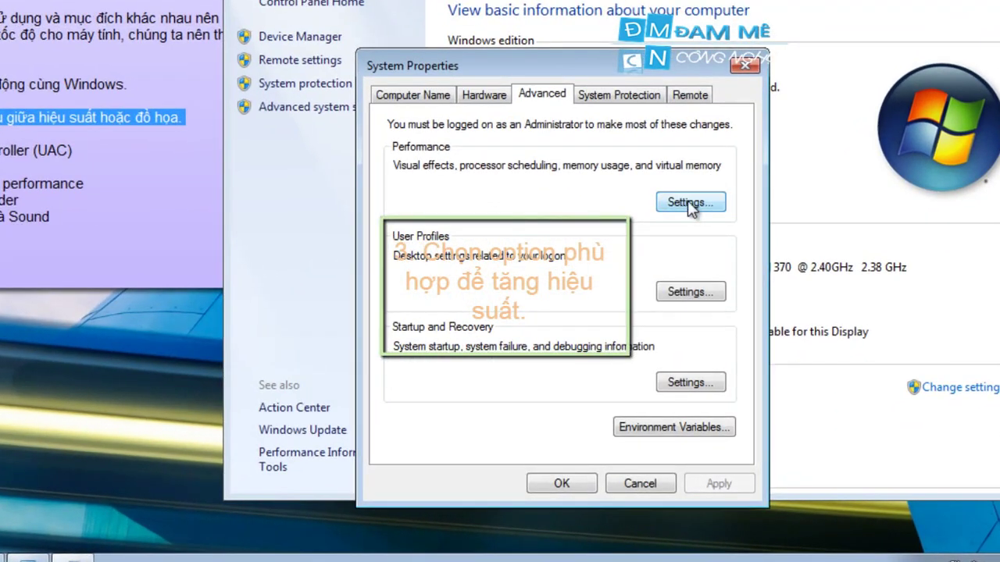
Adjust the Windows visual effects for best performance, confirm the system properties and close the System window
{"action": "left_click", "coordinate": [262, 130]}
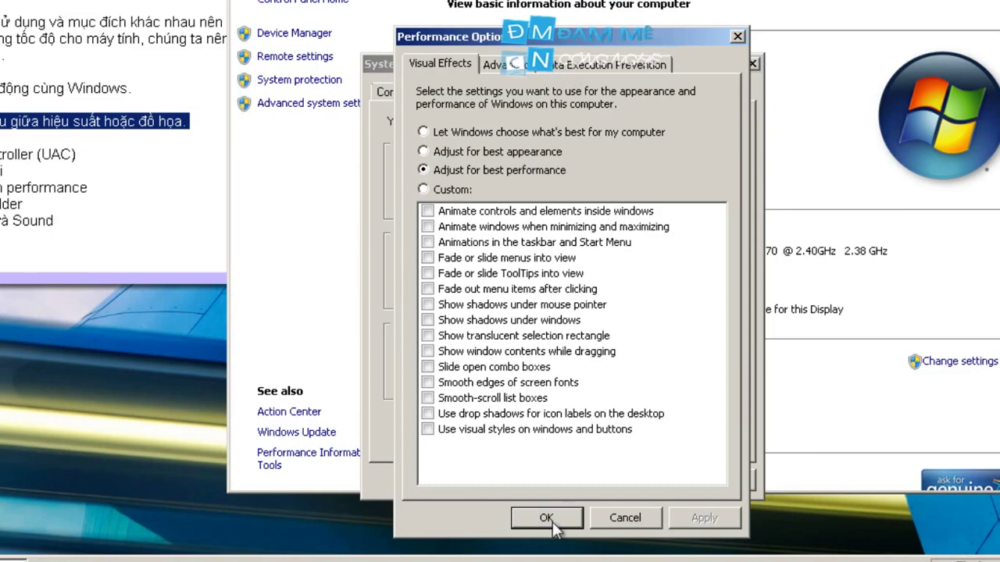
{"action": "left_click", "coordinate": [547, 518]}
{"action": "left_click", "coordinate": [558, 482]}
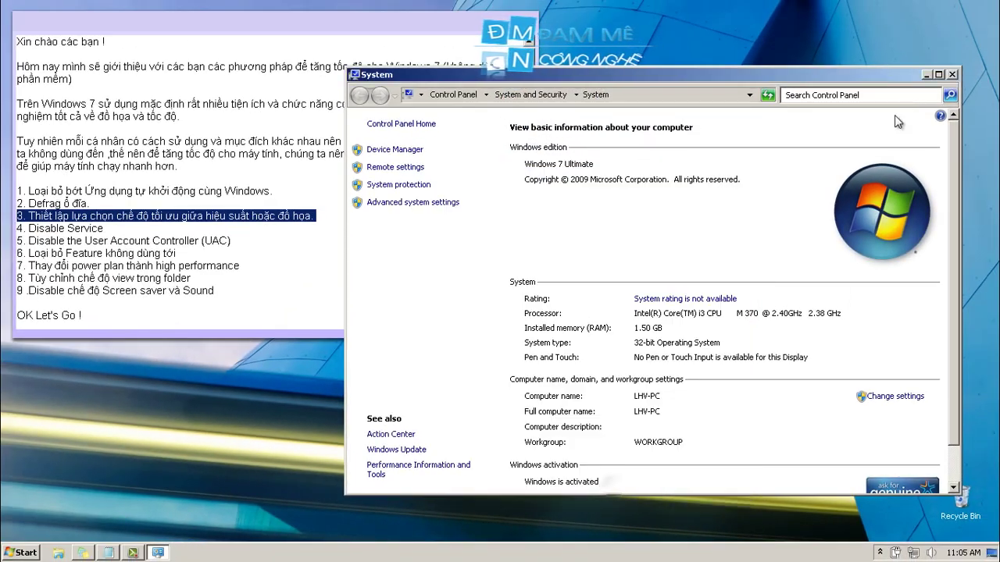
{"action": "left_click", "coordinate": [953, 75]}
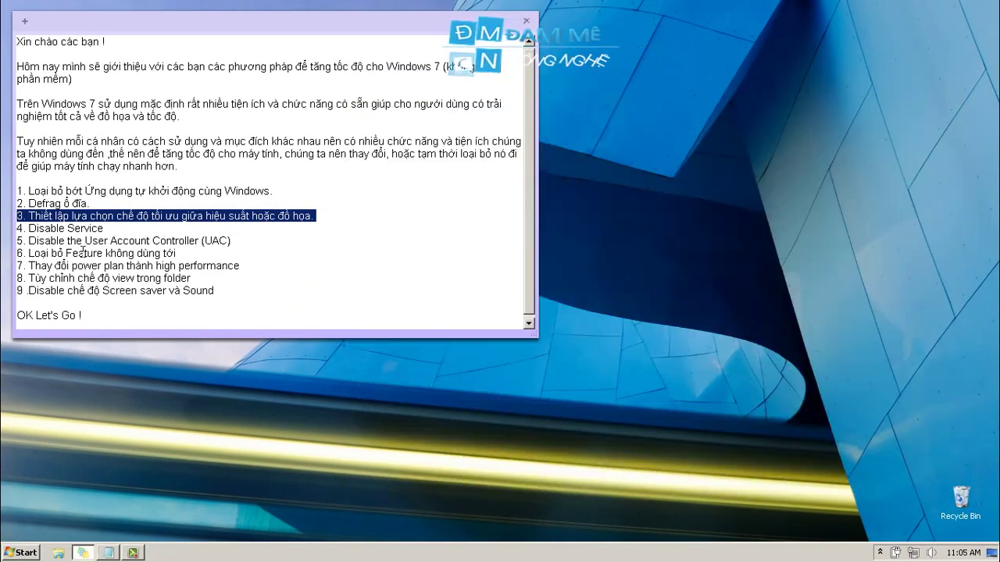
Highlight item 4 in the sticky note, open Computer Management for this computer and show its Services list in a maximized window
{"action": "left_click_drag", "start_coordinate": [17, 228], "coordinate": [105, 225]}
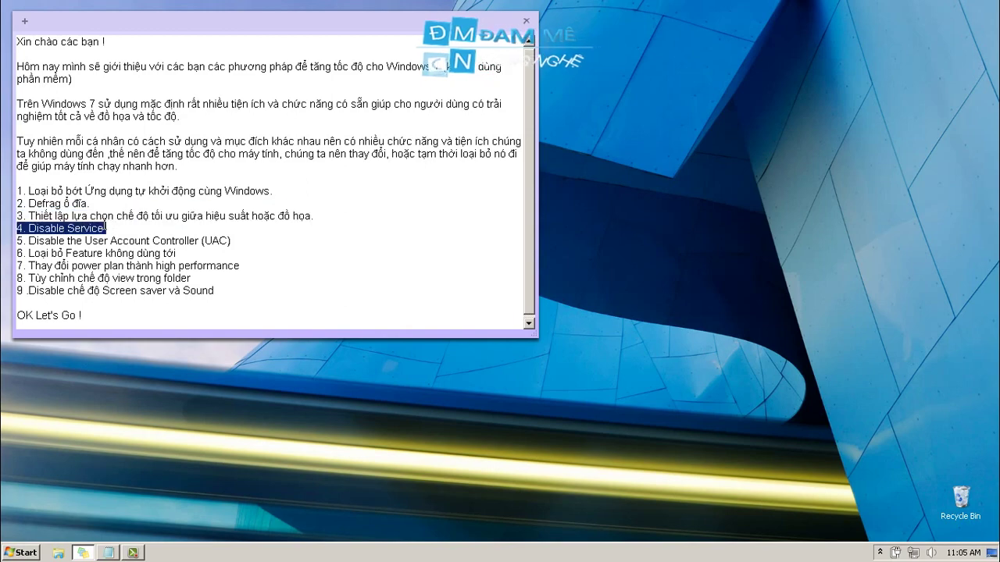
{"action": "left_click", "coordinate": [71, 553]}
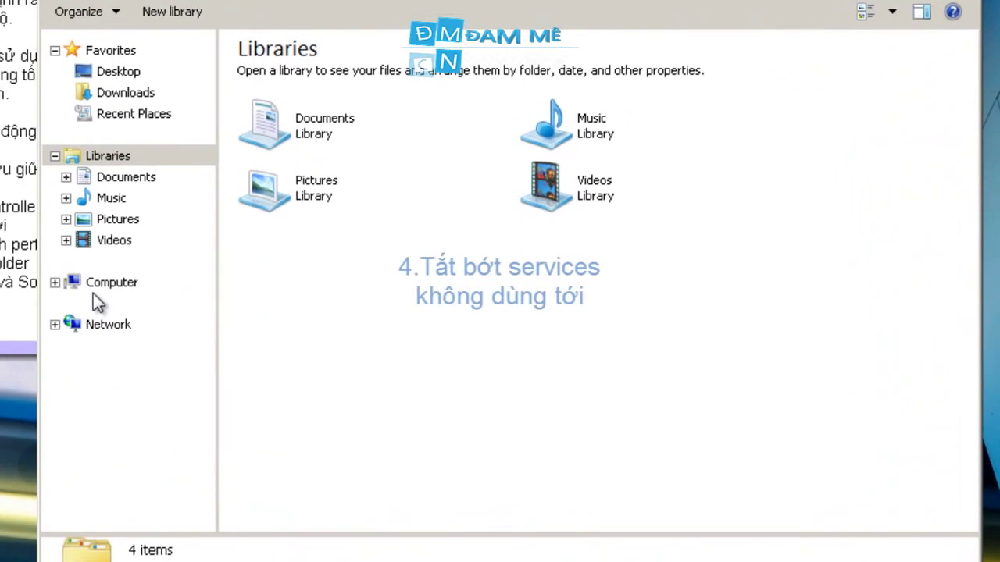
{"action": "right_click", "coordinate": [92, 283]}
{"action": "left_click", "coordinate": [131, 320]}
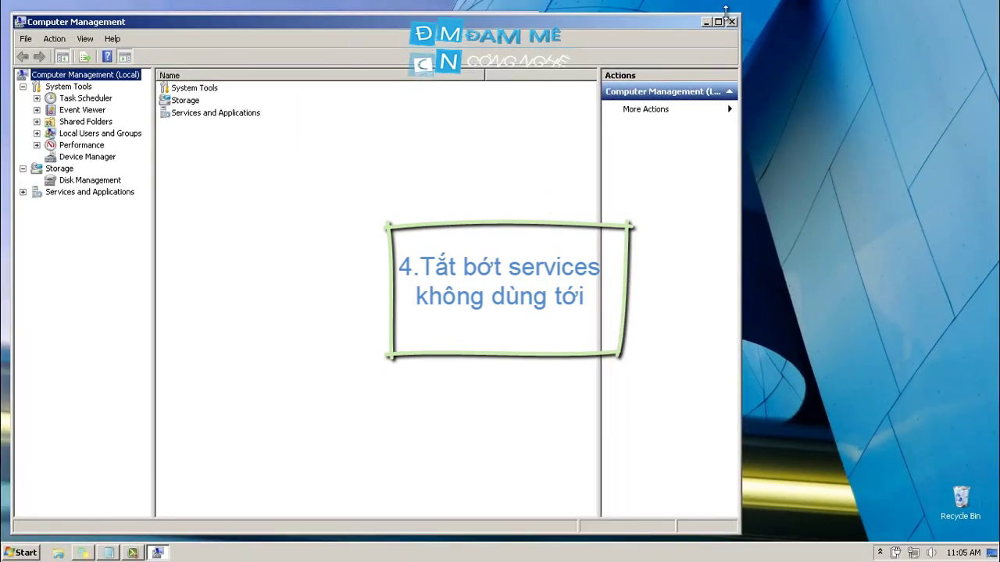
{"action": "left_click_drag", "start_coordinate": [524, 125], "coordinate": [932, 126]}
{"action": "left_click", "coordinate": [430, 289]}
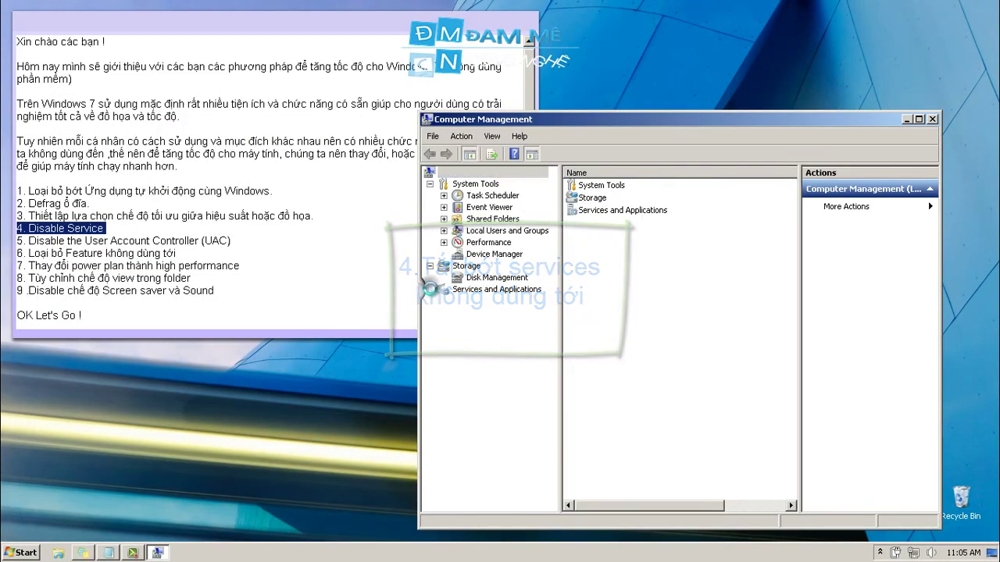
{"action": "left_click", "coordinate": [467, 315]}
{"action": "double_click", "coordinate": [630, 121]}
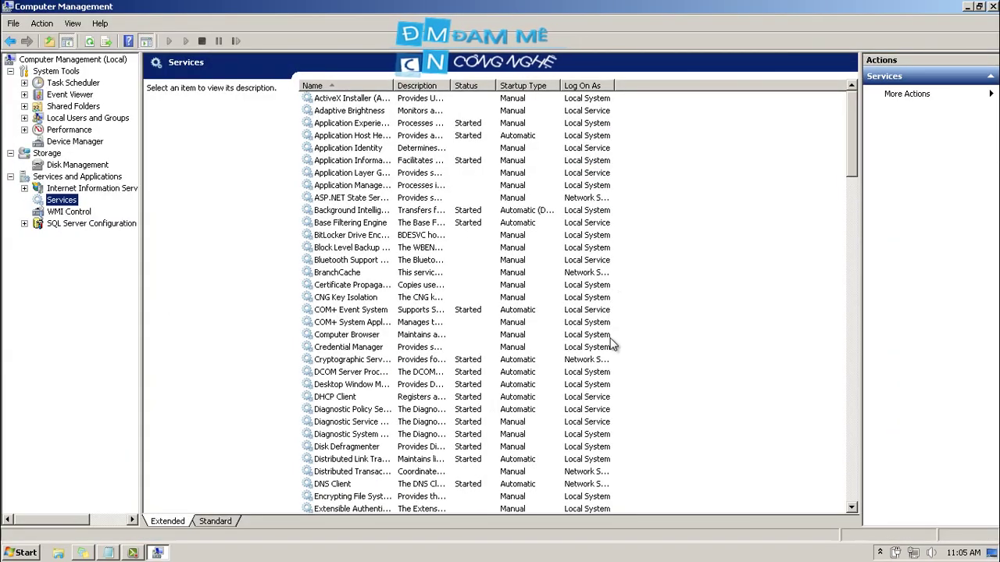
Highlight the Notepad list of services that can be disabled, and set the Windows Search service's startup type to Disabled
{"action": "scroll", "coordinate": [851, 135], "scroll_direction": "down", "scroll_amount": 7}
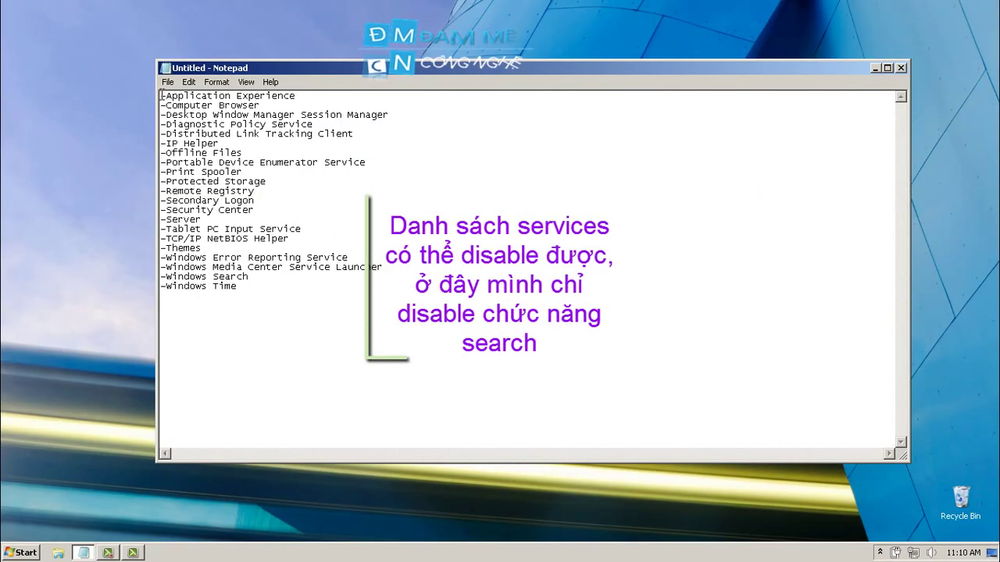
{"action": "left_click_drag", "start_coordinate": [162, 95], "coordinate": [318, 287]}
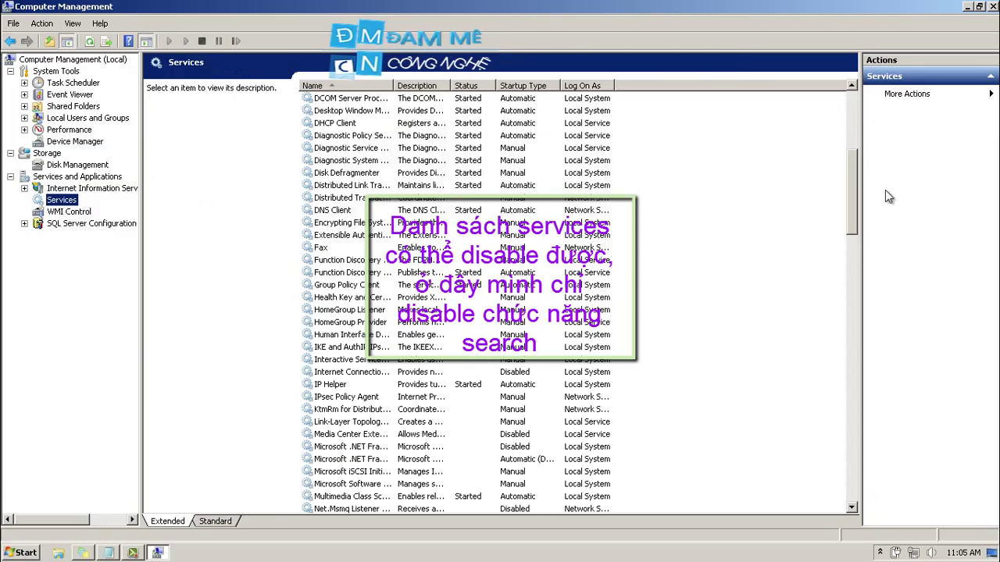
{"action": "scroll", "coordinate": [853, 221], "scroll_direction": "down", "scroll_amount": 15}
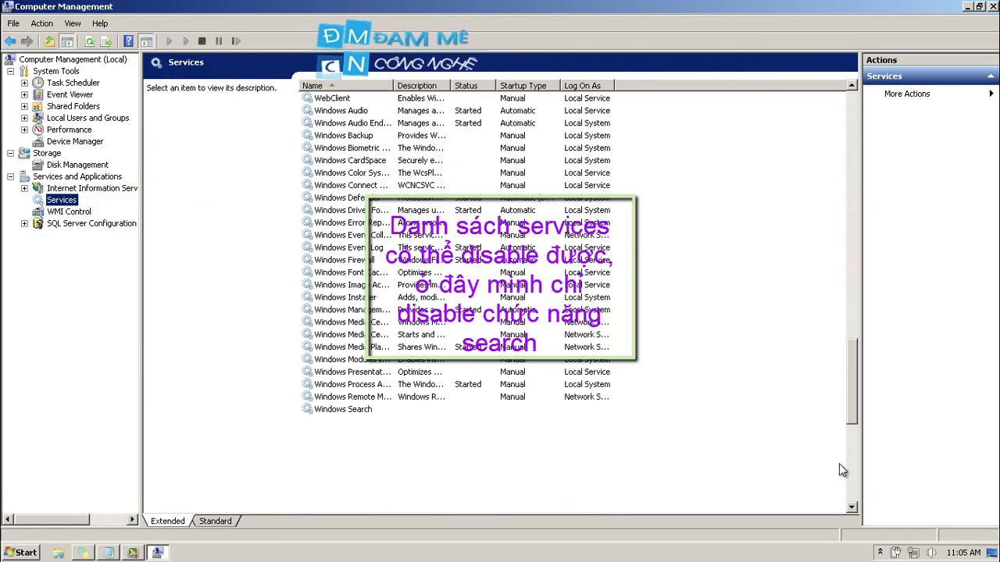
{"action": "double_click", "coordinate": [374, 385]}
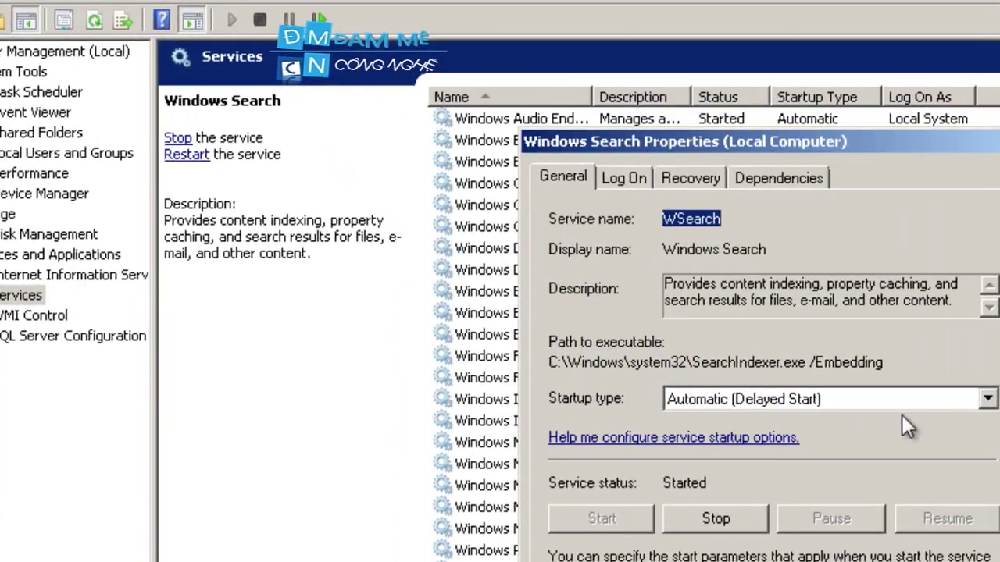
{"action": "left_click", "coordinate": [987, 399]}
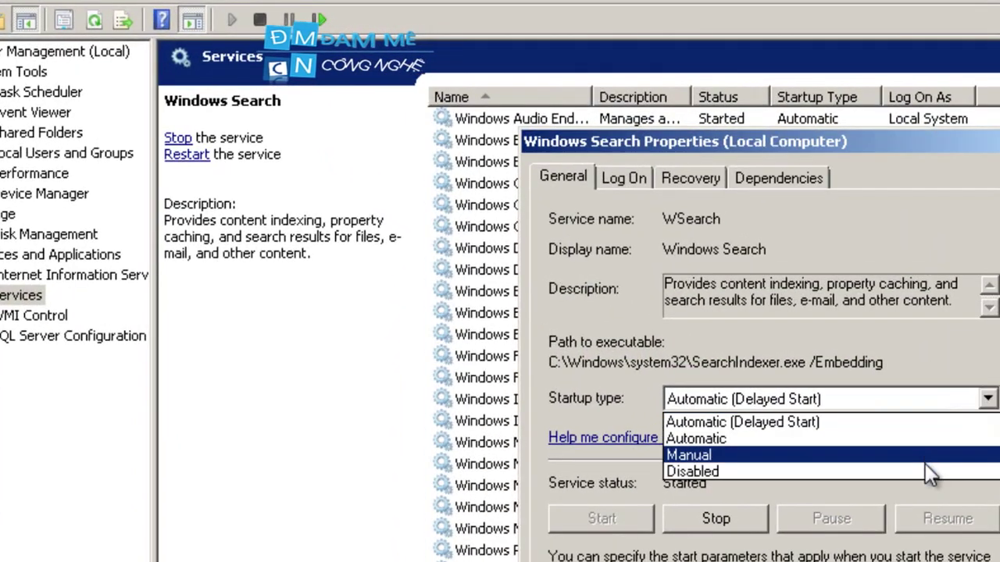
{"action": "left_click", "coordinate": [925, 471]}
{"action": "key", "text": "Return"}
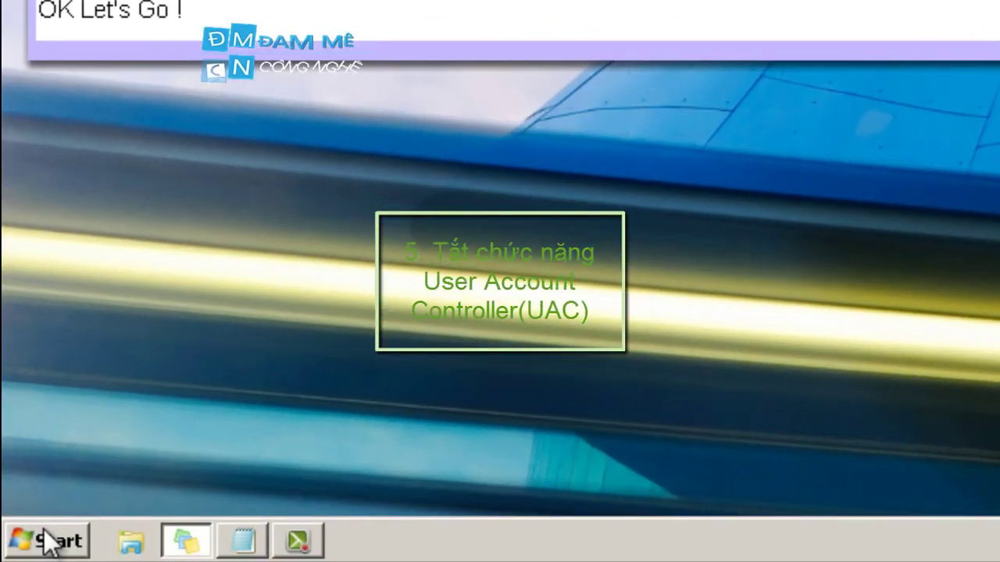
Search for "user account" and open the User Account Control settings
{"action": "left_click", "coordinate": [27, 539]}
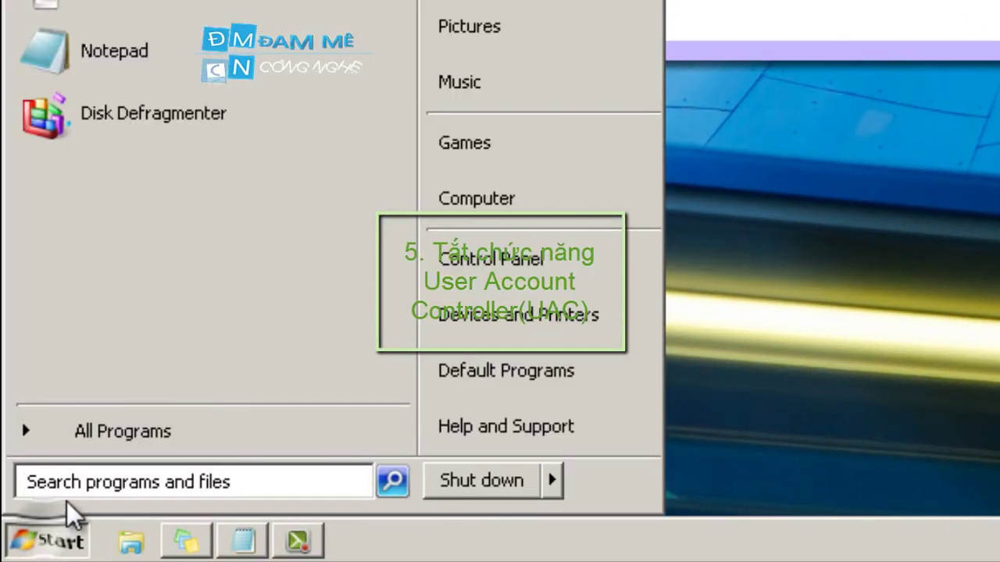
{"action": "type", "text": "ùe"}
{"action": "type", "text": "er"}
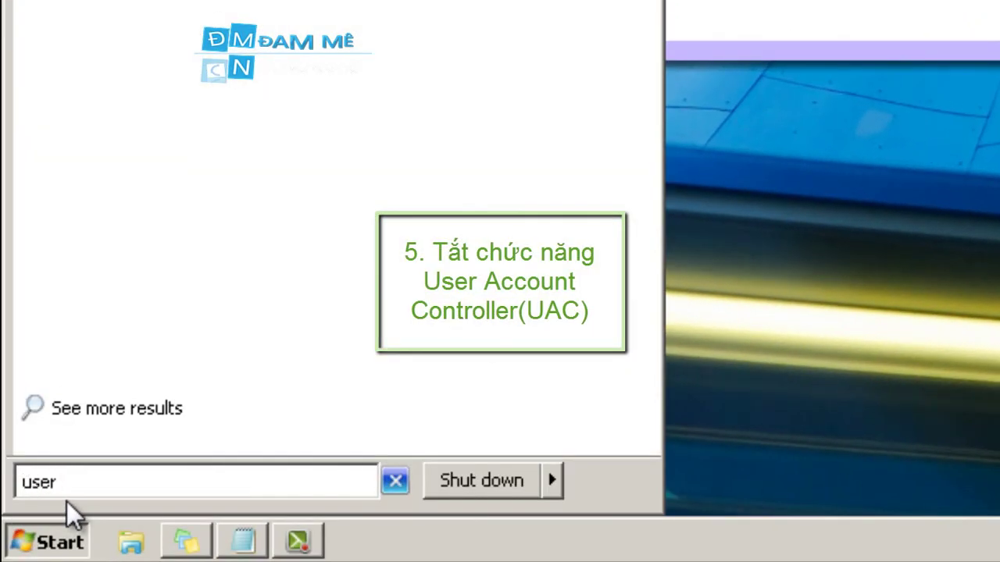
{"action": "type", "text": " account"}
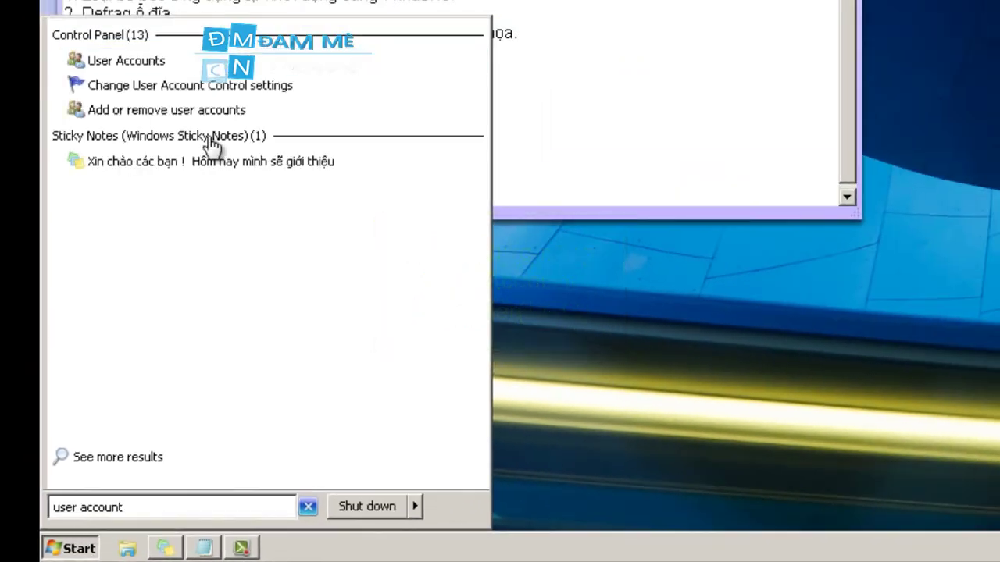
{"action": "left_click", "coordinate": [100, 34]}
{"action": "left_click", "coordinate": [207, 87]}
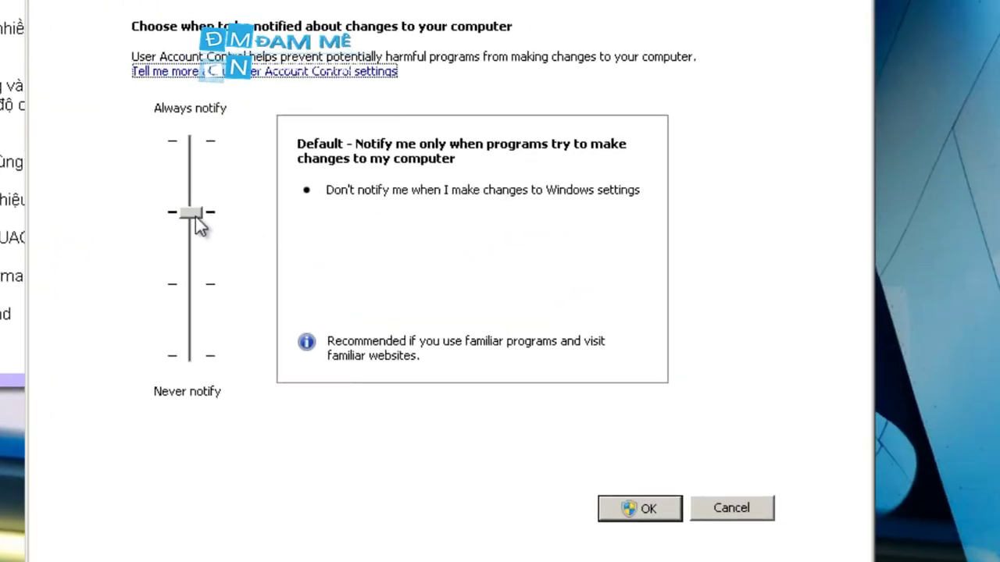
Set User Account Control to Never notify, confirm it and dismiss the restart notification
{"action": "left_click_drag", "start_coordinate": [196, 218], "coordinate": [206, 431]}
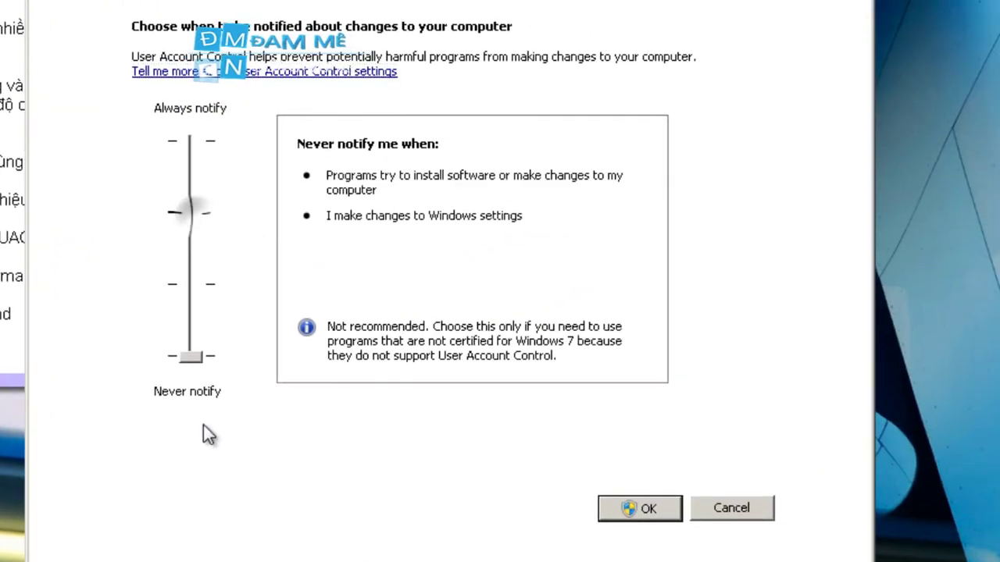
{"action": "left_click", "coordinate": [668, 507]}
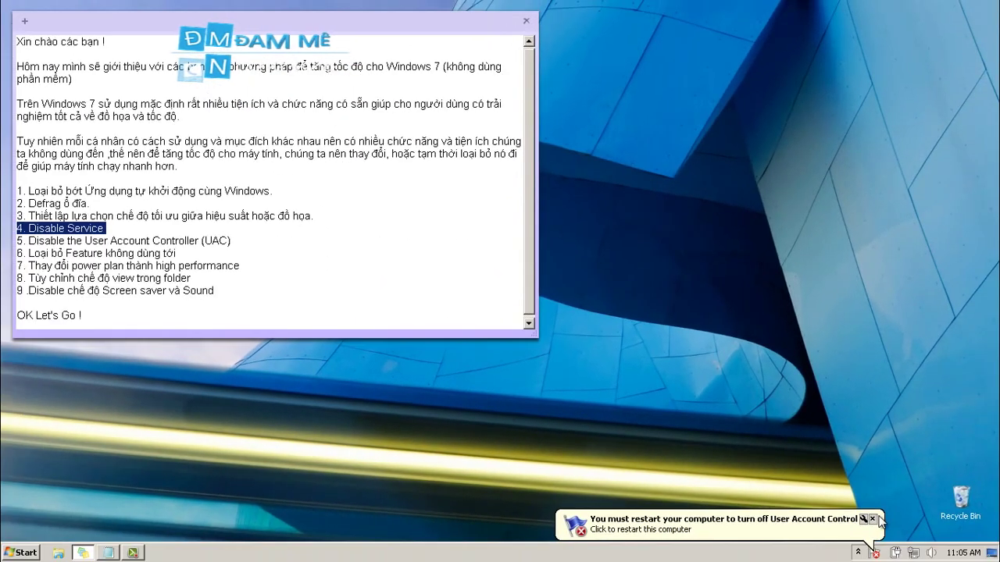
{"action": "left_click", "coordinate": [873, 518]}
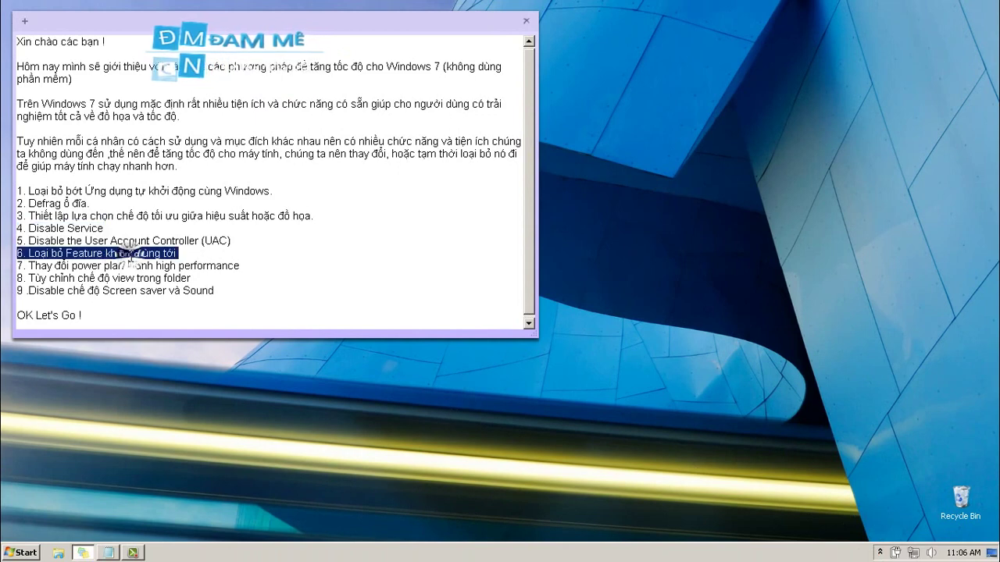
Open Windows Features through the computer's program uninstall page, and enlarge the dialog to show more features
{"action": "key", "text": "super+e"}
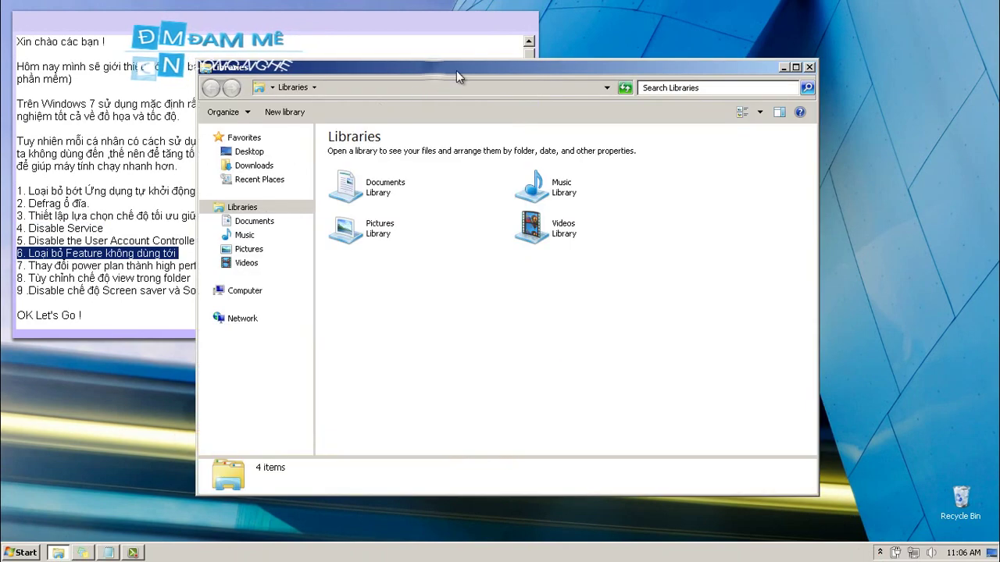
{"action": "left_click_drag", "start_coordinate": [456, 71], "coordinate": [574, 68]}
{"action": "left_click", "coordinate": [361, 289]}
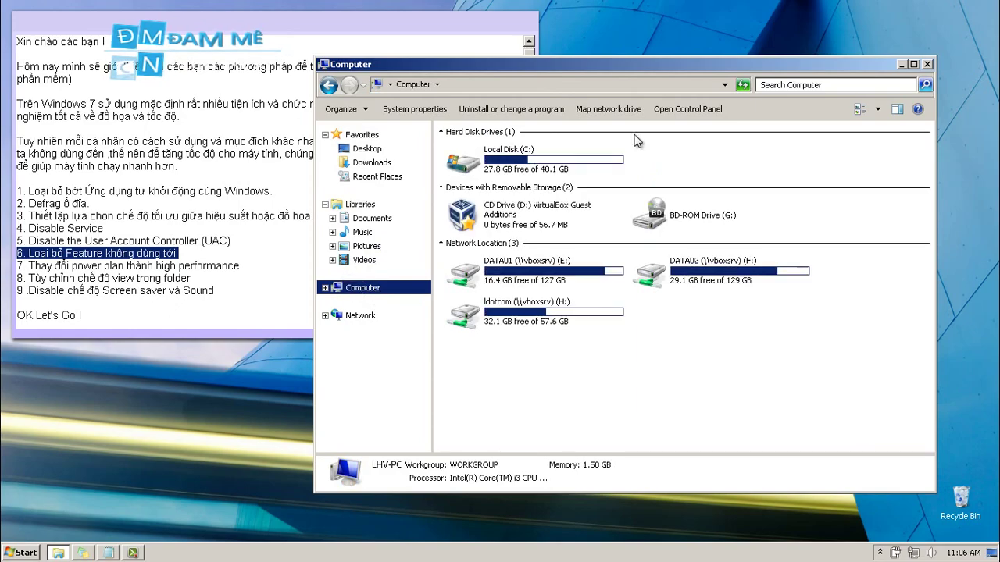
{"action": "left_click", "coordinate": [512, 110]}
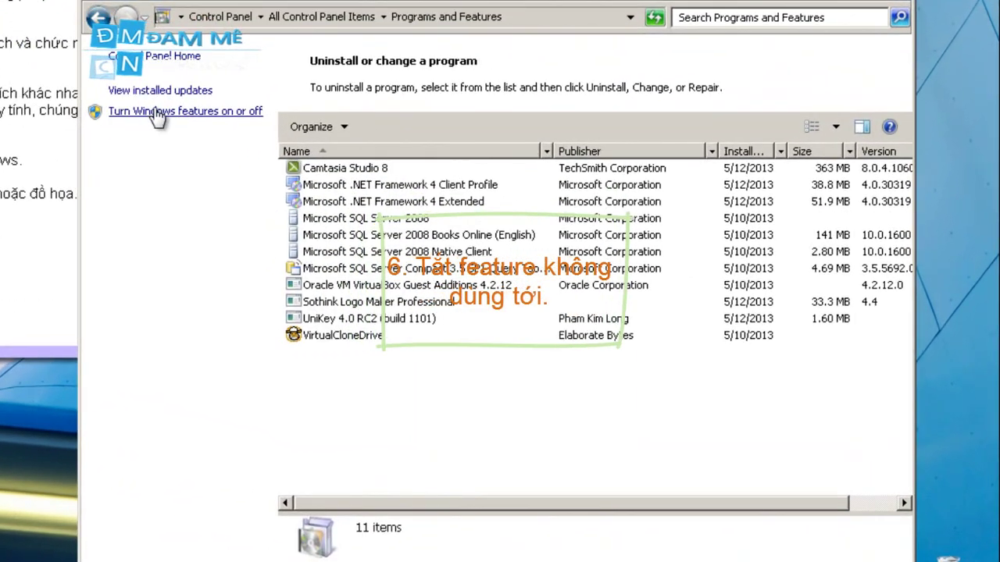
{"action": "left_click", "coordinate": [156, 113]}
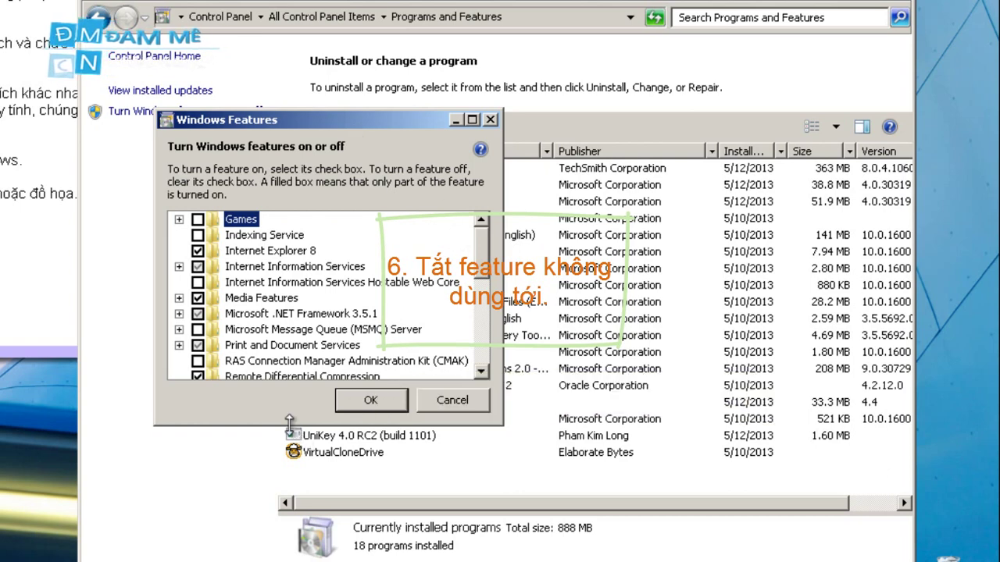
{"action": "left_click_drag", "start_coordinate": [278, 426], "coordinate": [278, 508]}
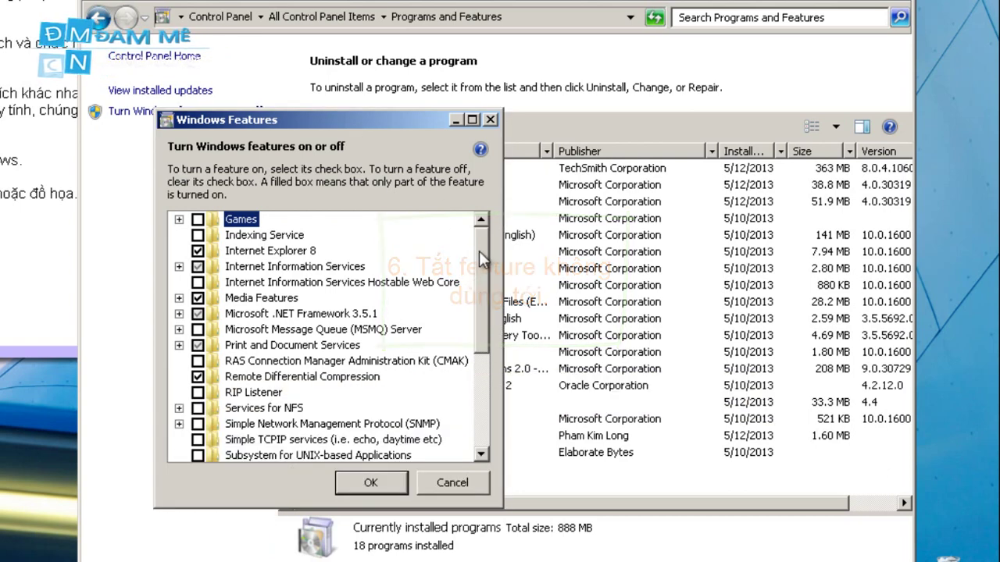
Turn off Windows DVD Maker and Windows Media Center under Media Features
{"action": "left_click", "coordinate": [178, 298]}
{"action": "left_click", "coordinate": [216, 313]}
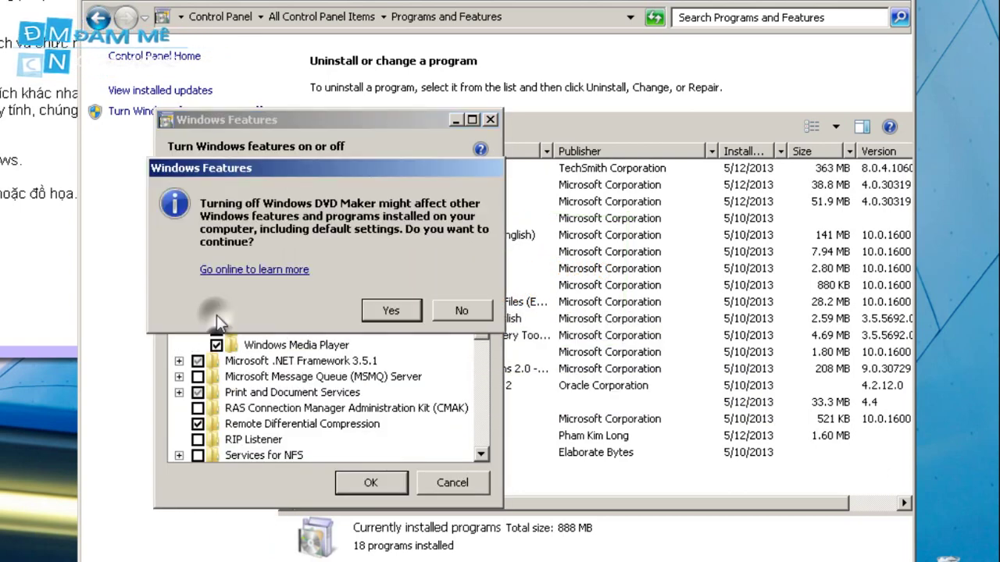
{"action": "left_click", "coordinate": [387, 311]}
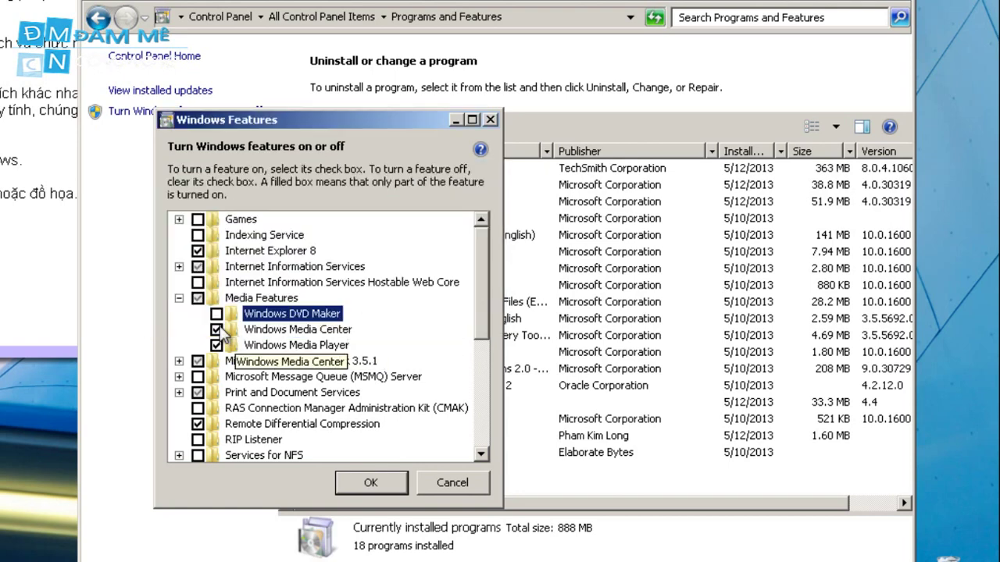
{"action": "left_click", "coordinate": [216, 329]}
{"action": "left_click", "coordinate": [391, 310]}
Turn off Windows Gadget Platform, apply the feature changes without restarting and close Programs and Features
{"action": "left_click_drag", "start_coordinate": [482, 292], "coordinate": [475, 414]}
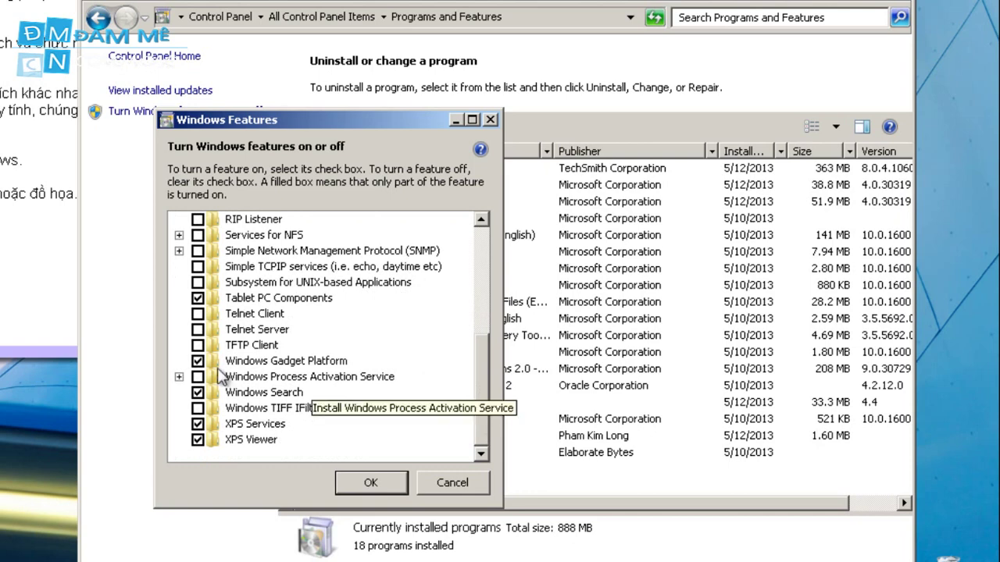
{"action": "left_click", "coordinate": [196, 361]}
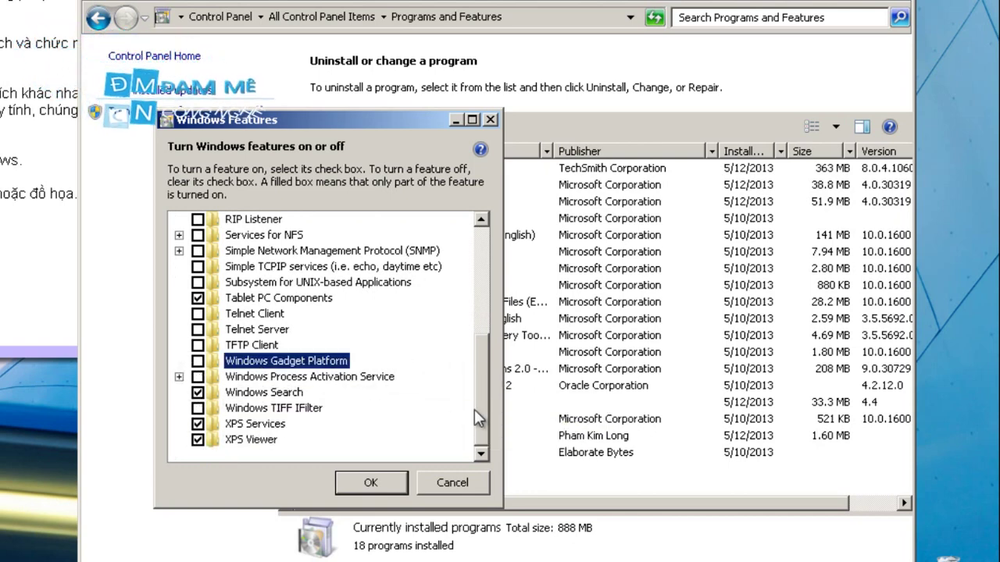
{"action": "left_click_drag", "start_coordinate": [482, 398], "coordinate": [482, 284]}
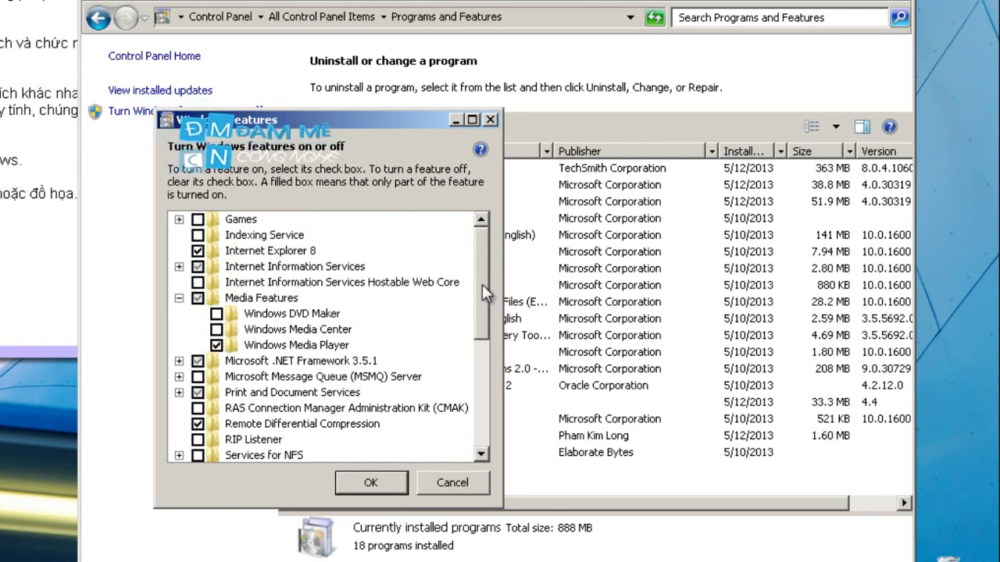
{"action": "left_click", "coordinate": [371, 483]}
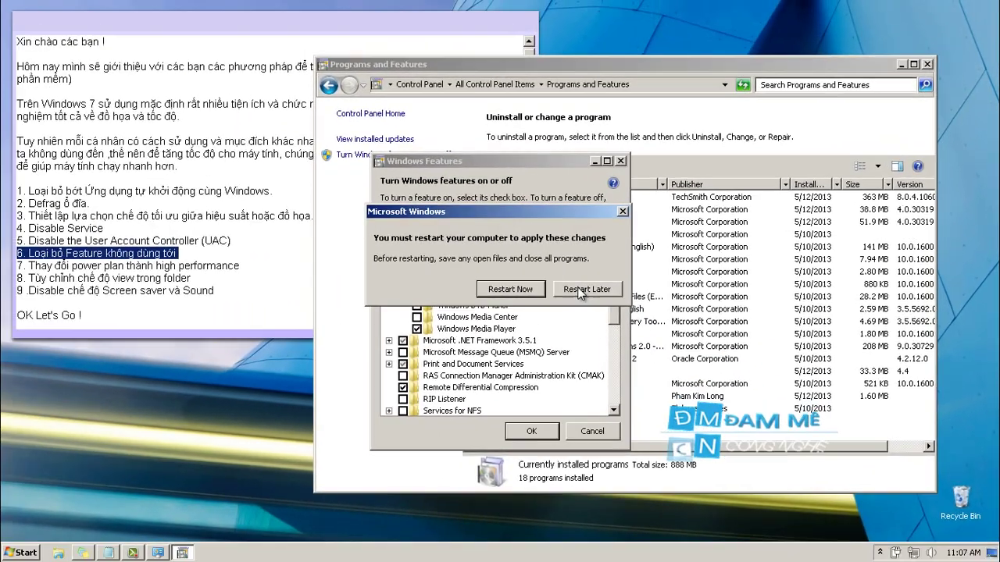
{"action": "left_click", "coordinate": [471, 211]}
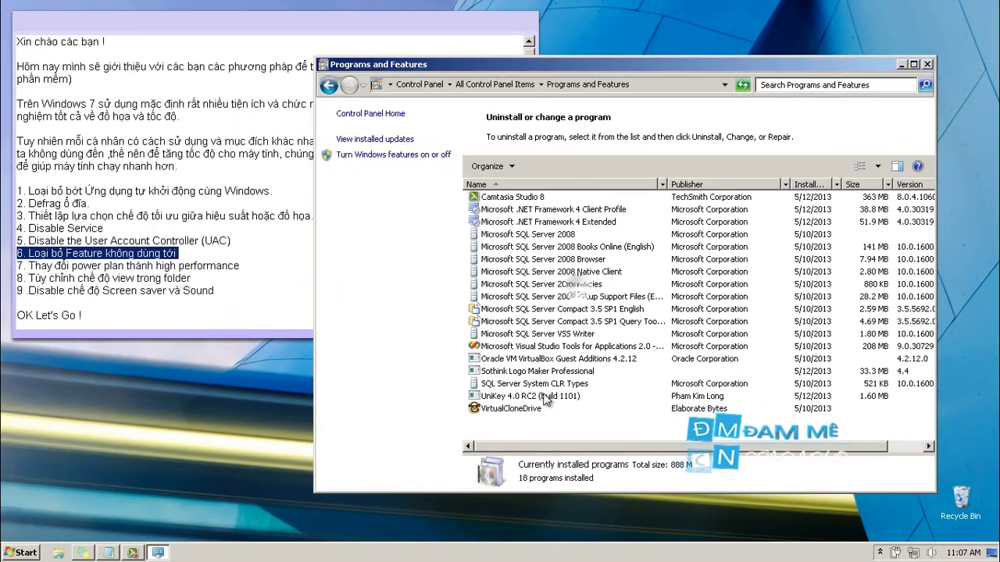
{"action": "left_click", "coordinate": [927, 64]}
Highlight the power plan line in the note, activate the High performance plan in Power Options, and check the battery status afresh
{"action": "left_click", "coordinate": [185, 268]}
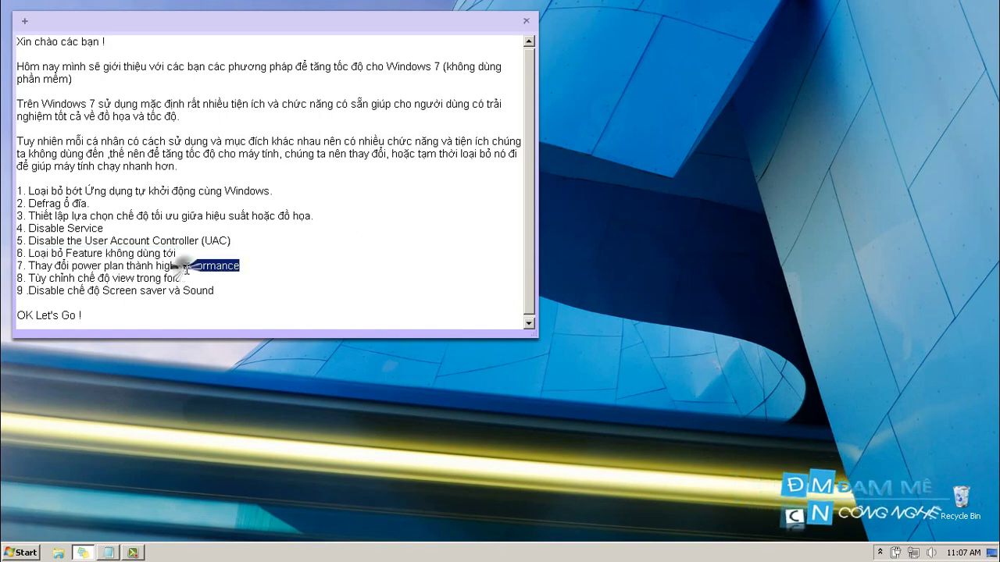
{"action": "triple_click", "coordinate": [185, 268]}
{"action": "left_click", "coordinate": [897, 553]}
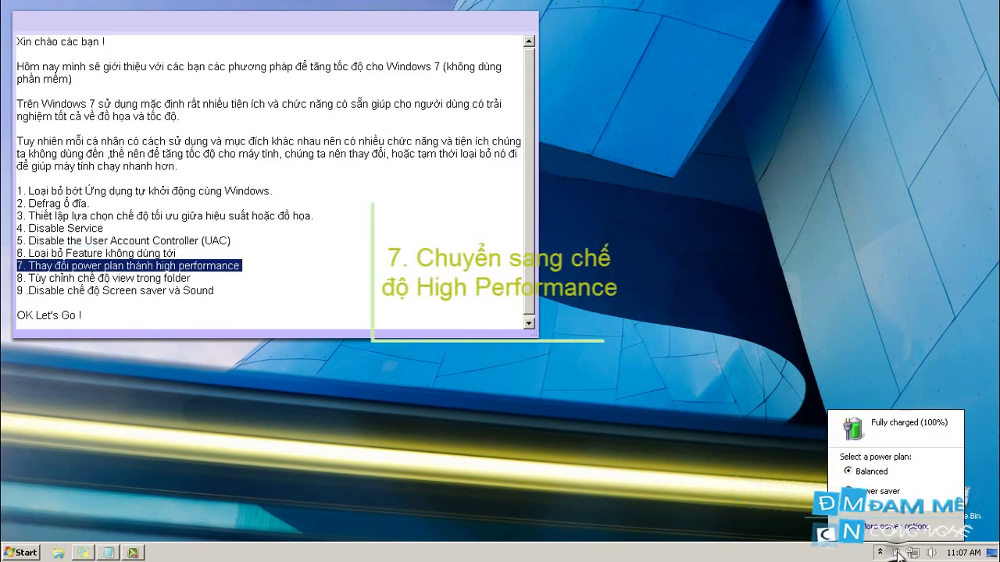
{"action": "left_click", "coordinate": [859, 527]}
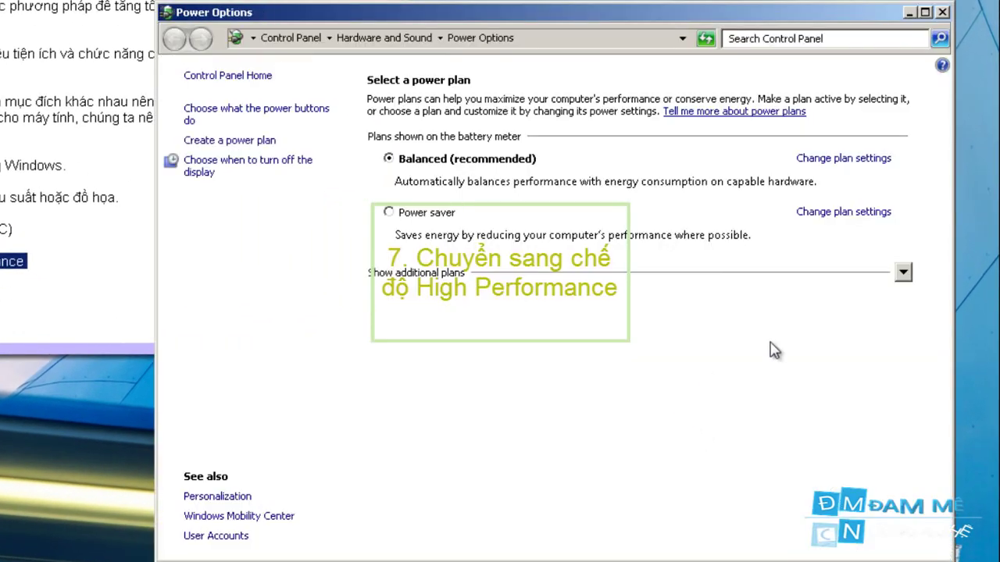
{"action": "left_click", "coordinate": [904, 273]}
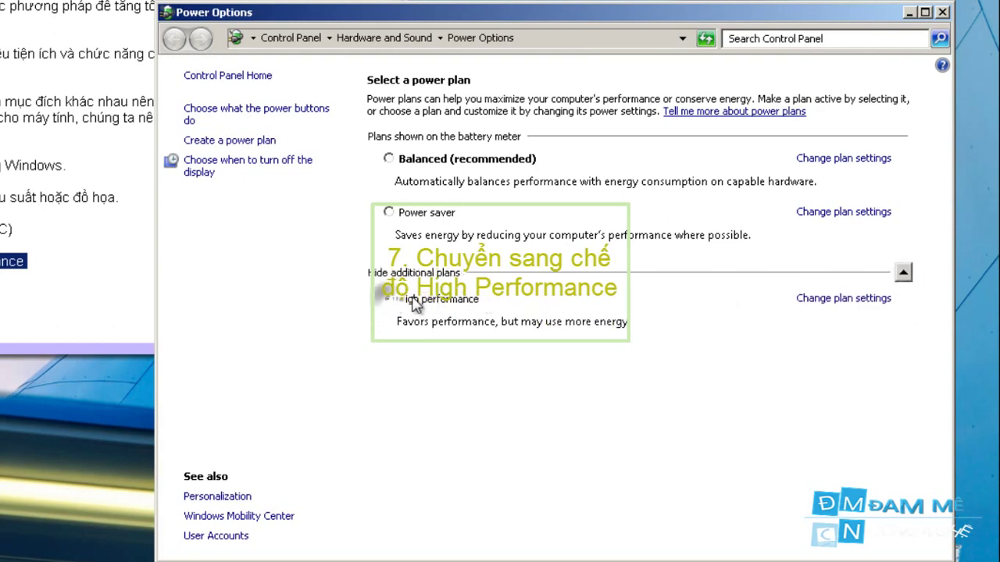
{"action": "left_click", "coordinate": [943, 12]}
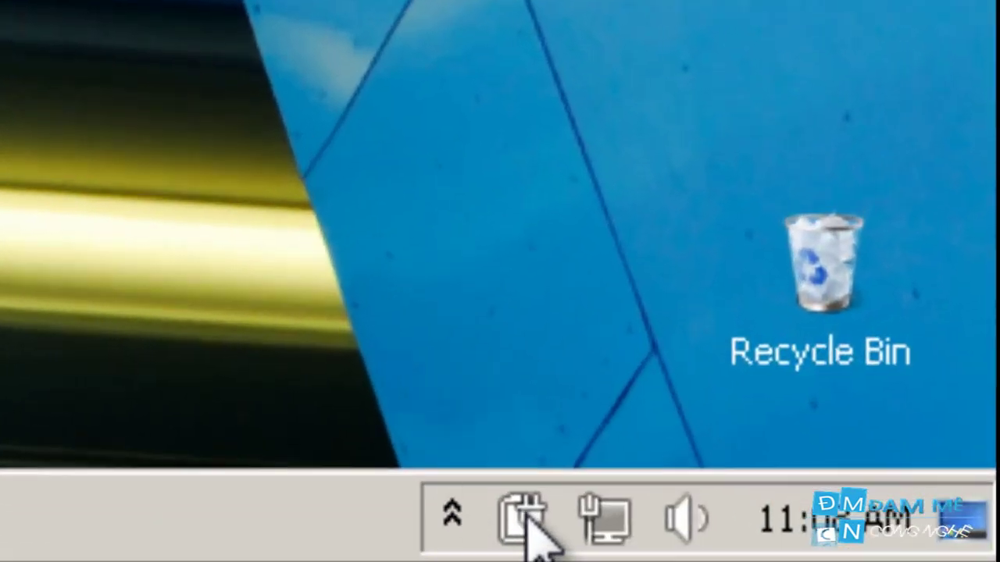
{"action": "left_click", "coordinate": [524, 520]}
{"action": "left_click", "coordinate": [521, 519]}
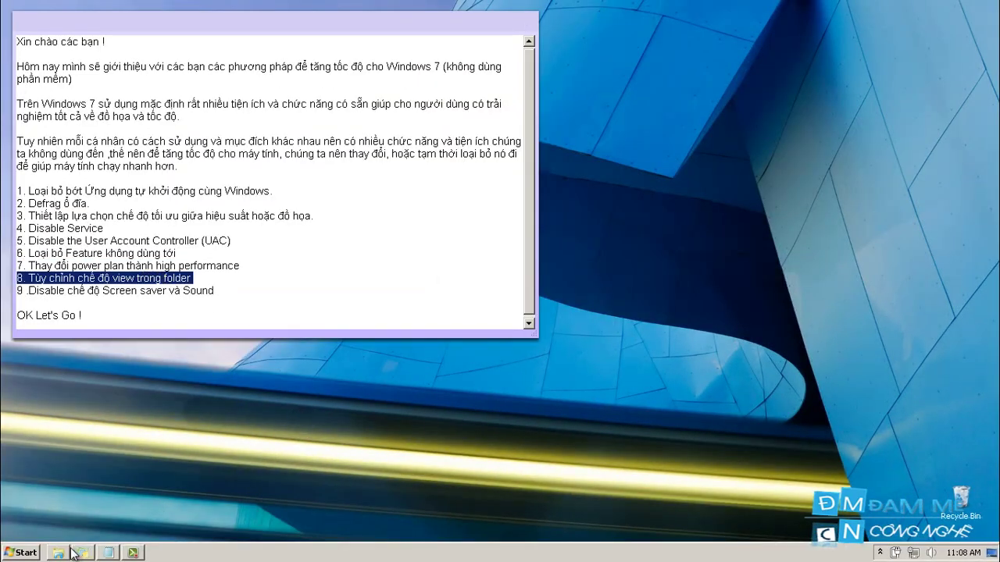
Open the folder options from Computer, turn on "Always show icons, never thumbnails" and confirm the change
{"action": "left_click", "coordinate": [59, 553]}
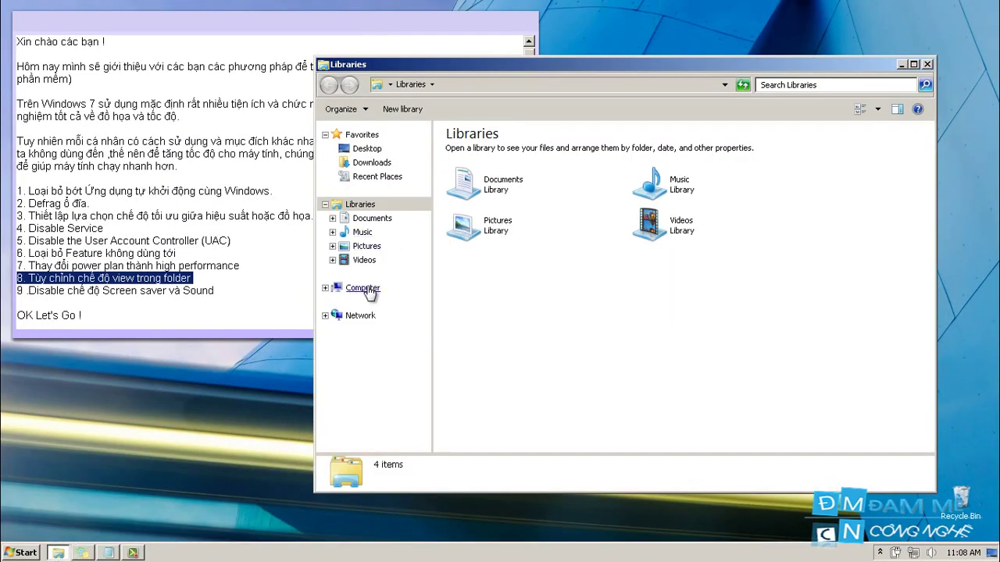
{"action": "left_click", "coordinate": [364, 289]}
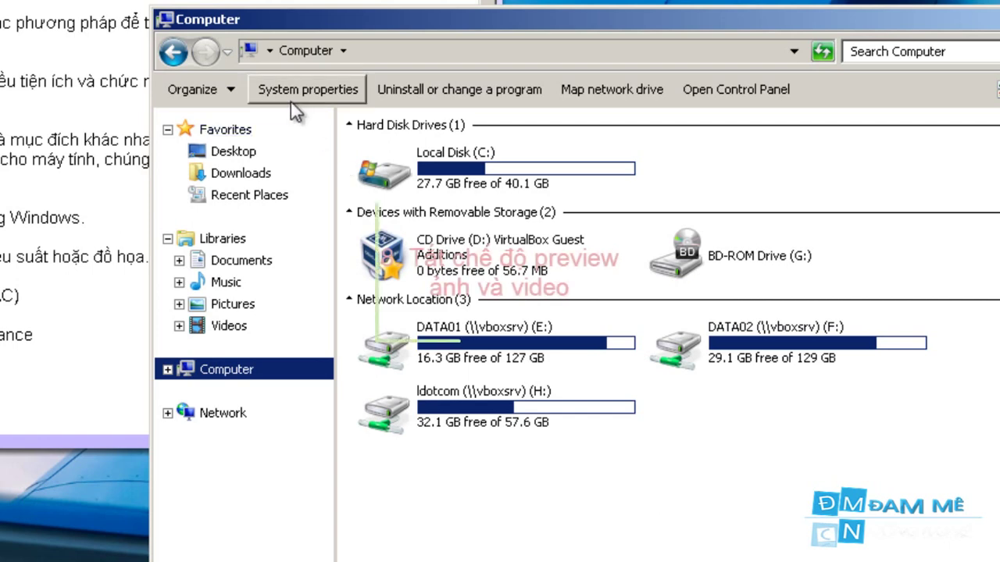
{"action": "left_click", "coordinate": [222, 89]}
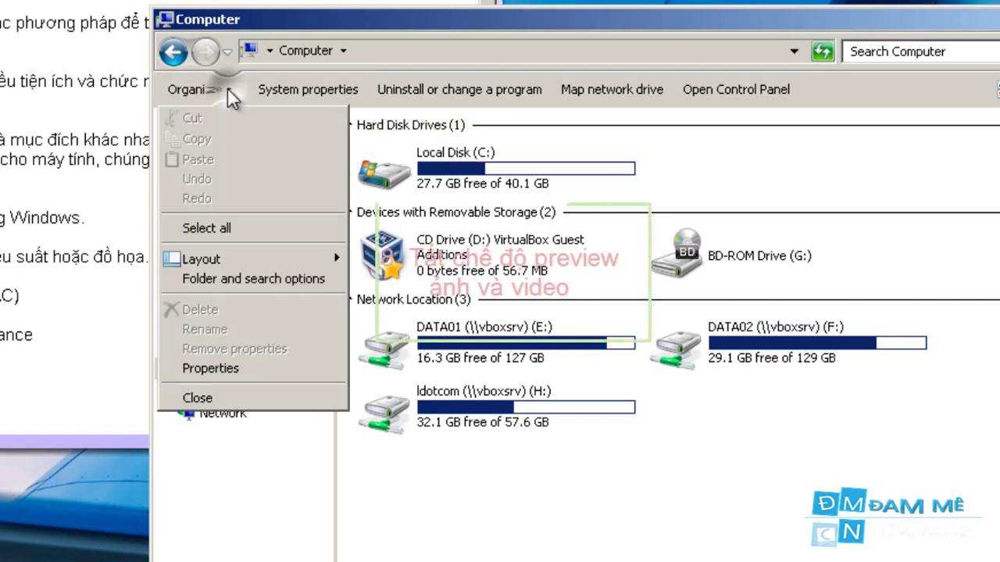
{"action": "left_click", "coordinate": [227, 275]}
{"action": "left_click", "coordinate": [259, 138]}
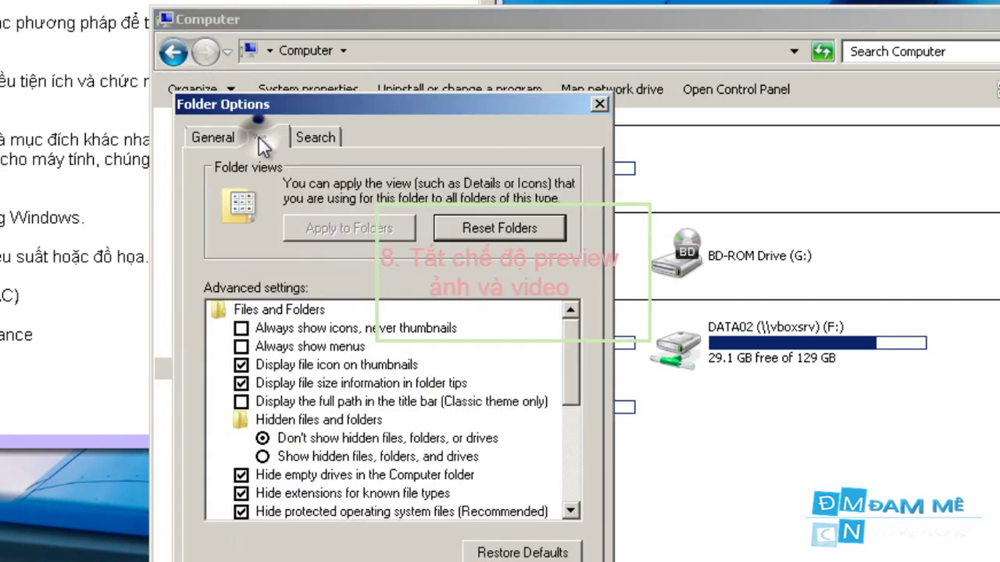
{"action": "left_click", "coordinate": [242, 329]}
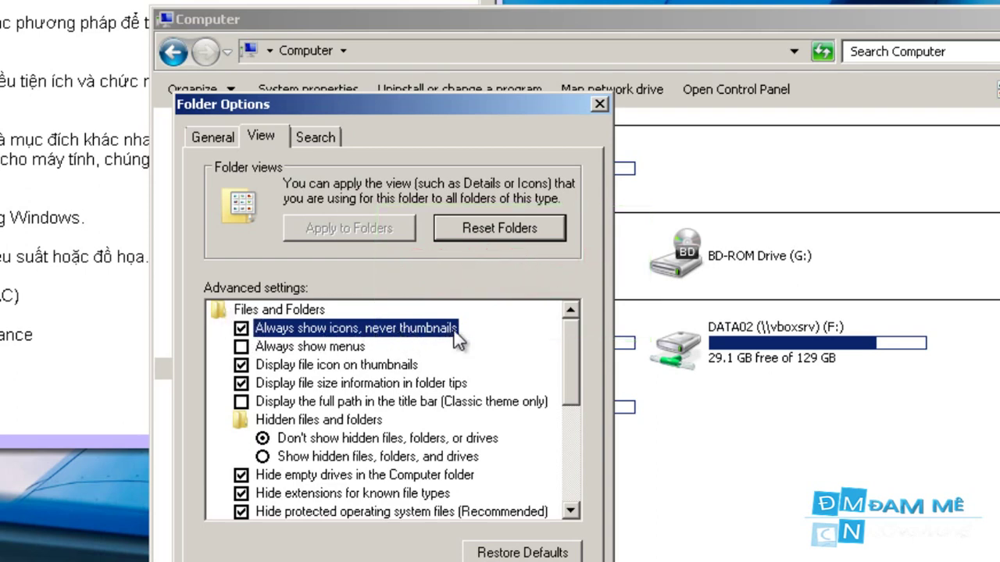
{"action": "left_click", "coordinate": [398, 557]}
Examine how the image files in the Sample Pictures folder are displayed, and close the folder window
{"action": "left_click", "coordinate": [235, 336]}
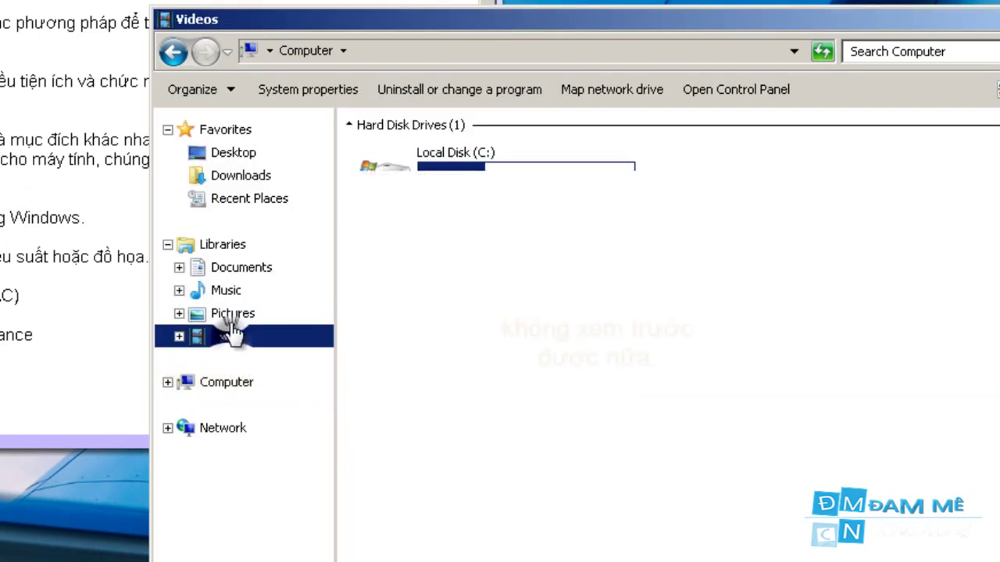
{"action": "double_click", "coordinate": [420, 218]}
{"action": "left_click", "coordinate": [313, 310]}
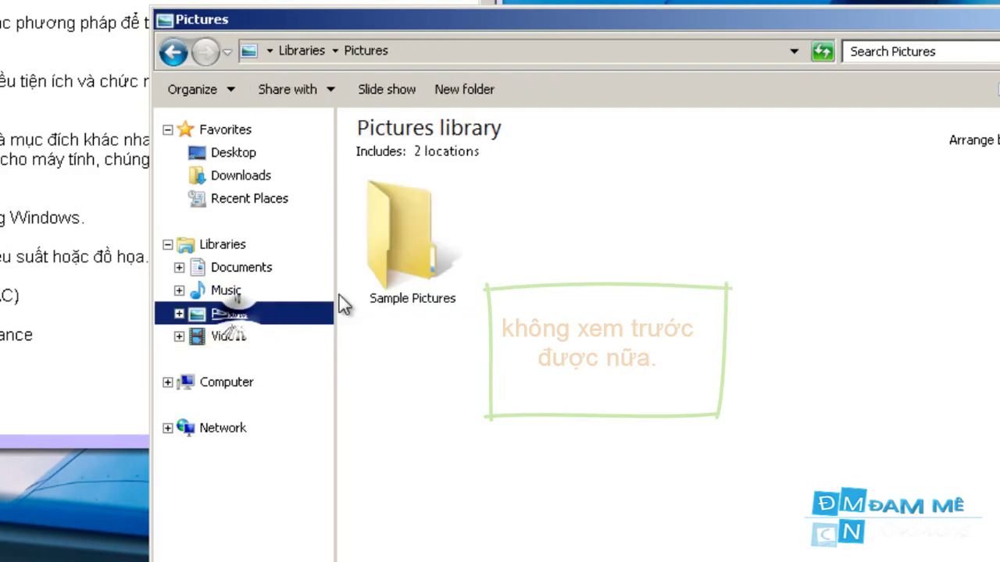
{"action": "double_click", "coordinate": [418, 248]}
{"action": "key", "text": "Right"}
{"action": "key", "text": "Right"}
{"action": "key", "text": "Right"}
{"action": "key", "text": "Right"}
{"action": "key", "text": "Right"}
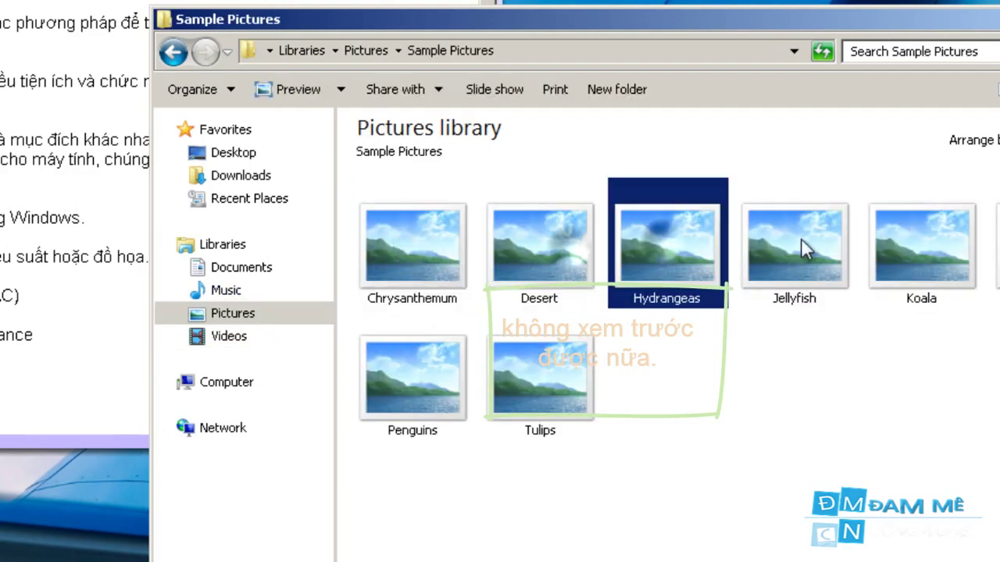
{"action": "left_click", "coordinate": [690, 444]}
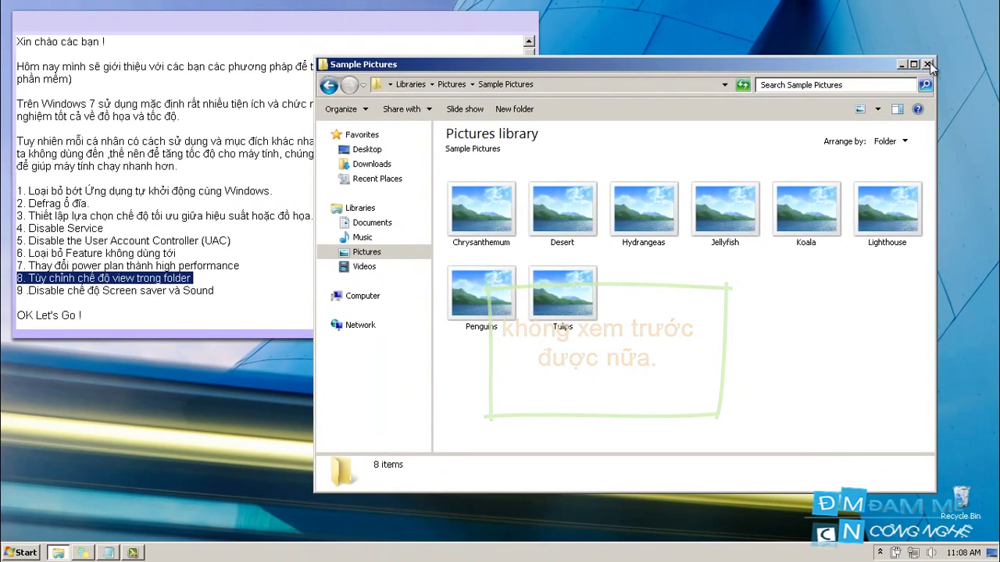
{"action": "key", "text": "alt+F4"}
Open the desktop's Personalization settings, change the sound scheme to No Sounds, and apply and confirm it
{"action": "right_click", "coordinate": [714, 343]}
{"action": "key", "text": "r"}
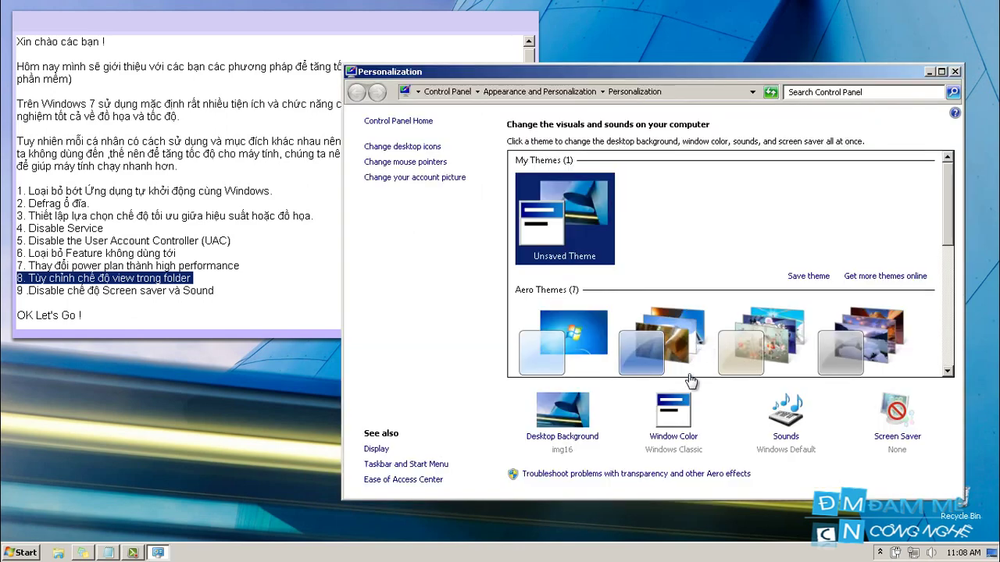
{"action": "left_click", "coordinate": [788, 437]}
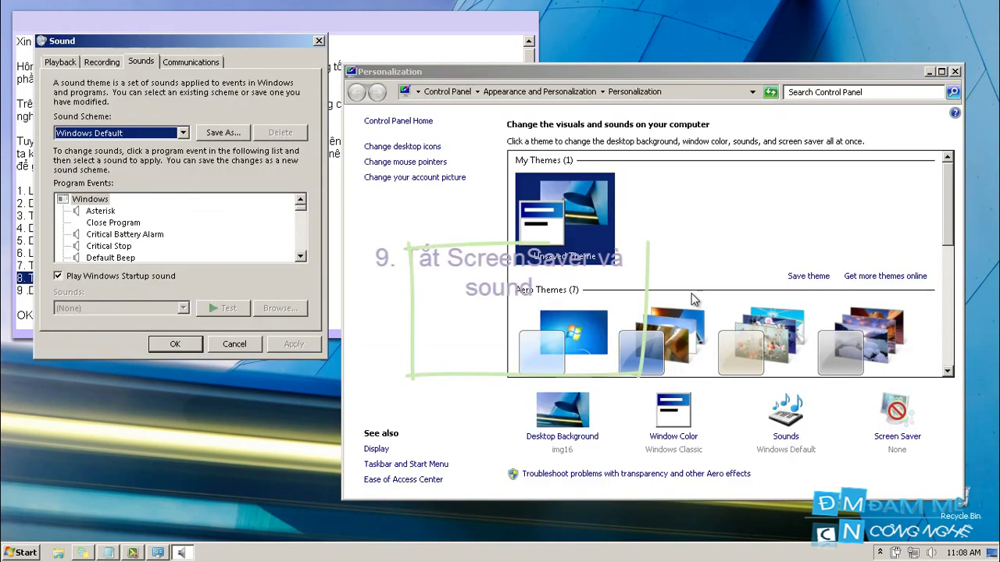
{"action": "left_click_drag", "start_coordinate": [253, 47], "coordinate": [637, 115]}
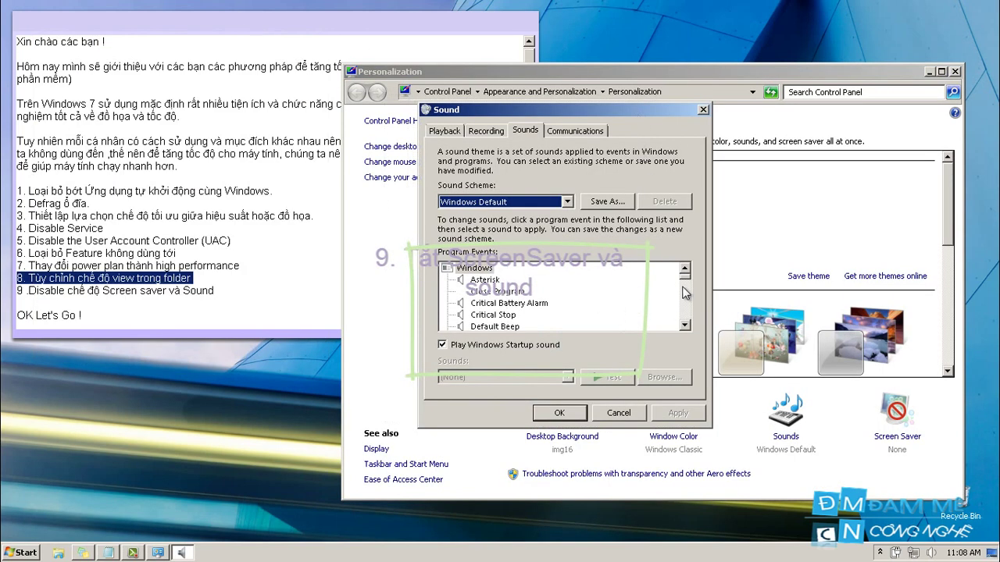
{"action": "left_click", "coordinate": [567, 201]}
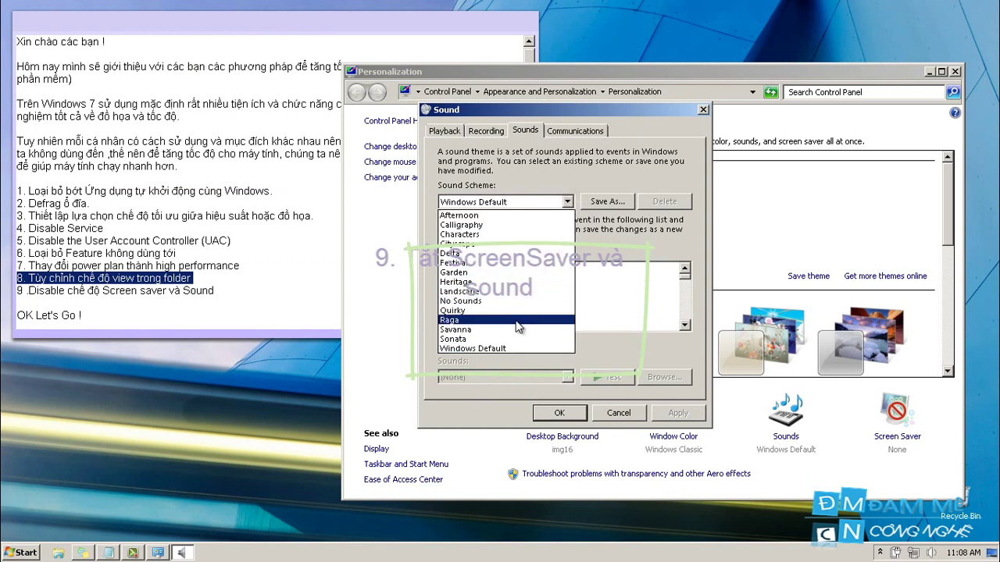
{"action": "left_click", "coordinate": [507, 301]}
{"action": "left_click", "coordinate": [676, 413]}
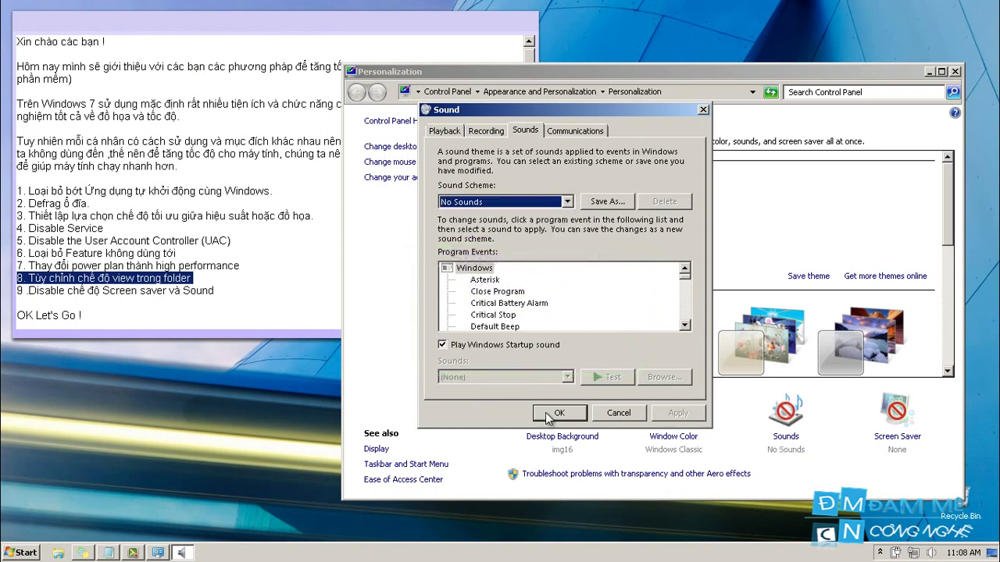
{"action": "left_click", "coordinate": [556, 413]}
Set the screen saver to (None), confirm the settings and close the Personalization window
{"action": "left_click", "coordinate": [897, 436]}
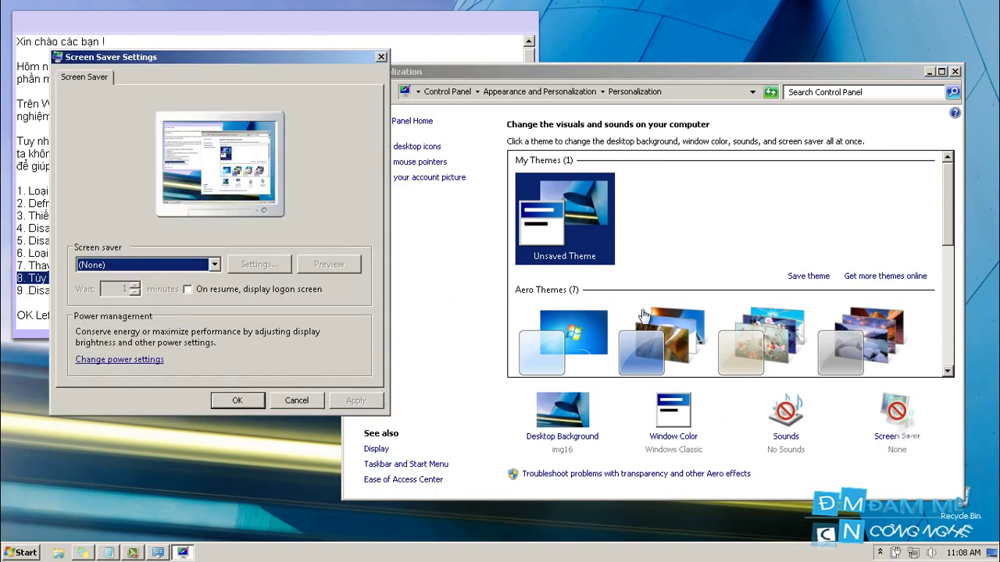
{"action": "left_click_drag", "start_coordinate": [278, 68], "coordinate": [586, 93]}
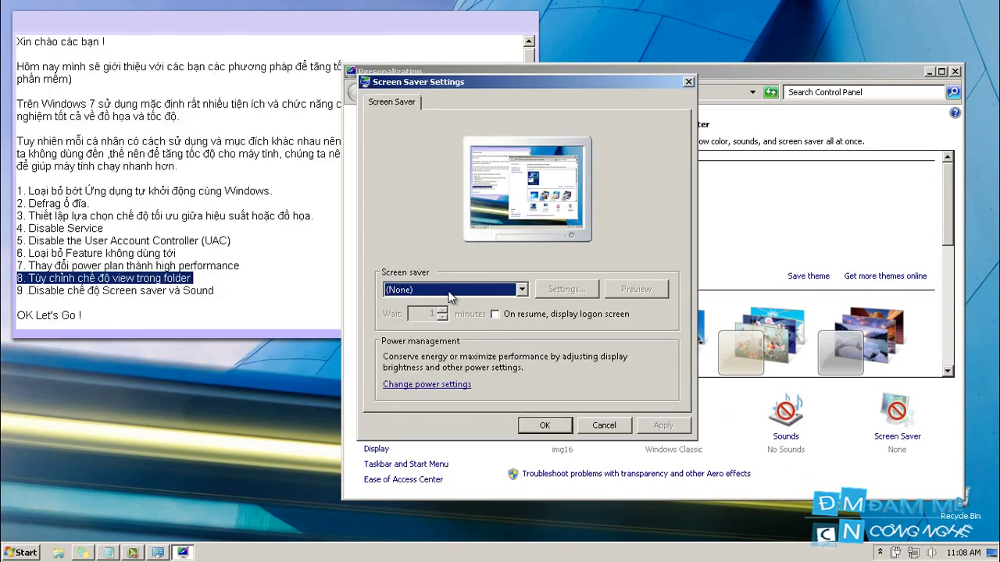
{"action": "left_click", "coordinate": [403, 290]}
{"action": "left_click", "coordinate": [403, 293]}
{"action": "left_click", "coordinate": [545, 425]}
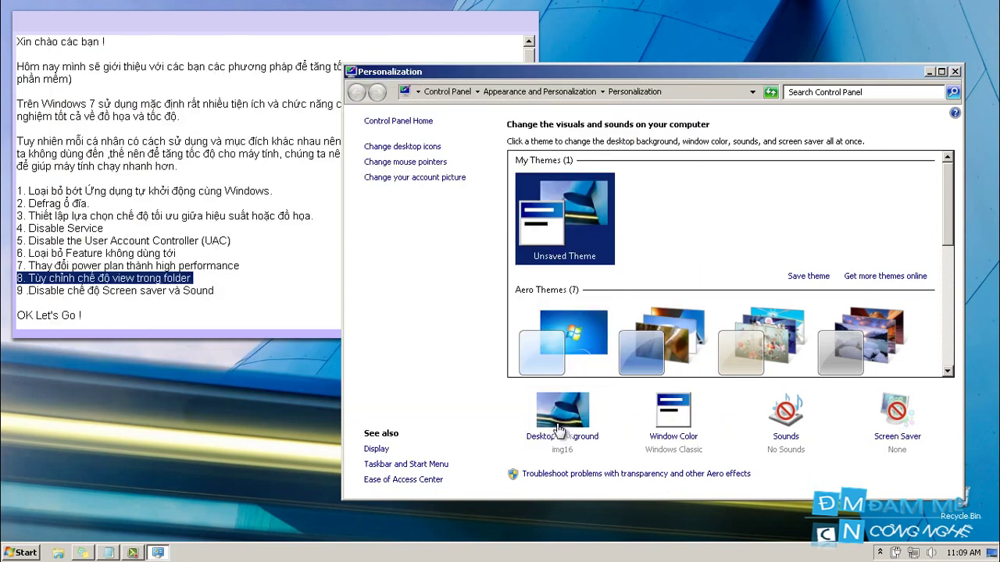
{"action": "left_click", "coordinate": [956, 72]}
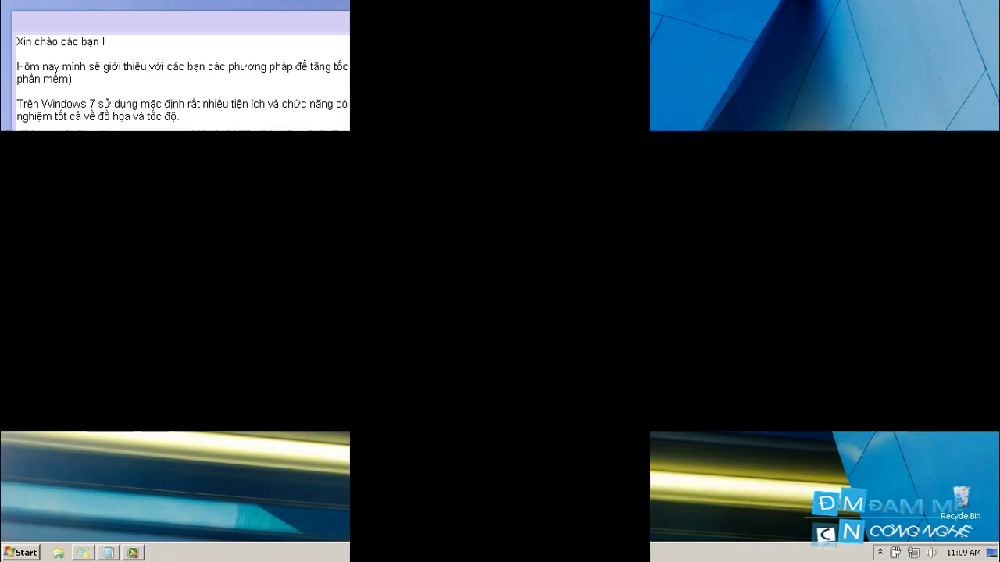